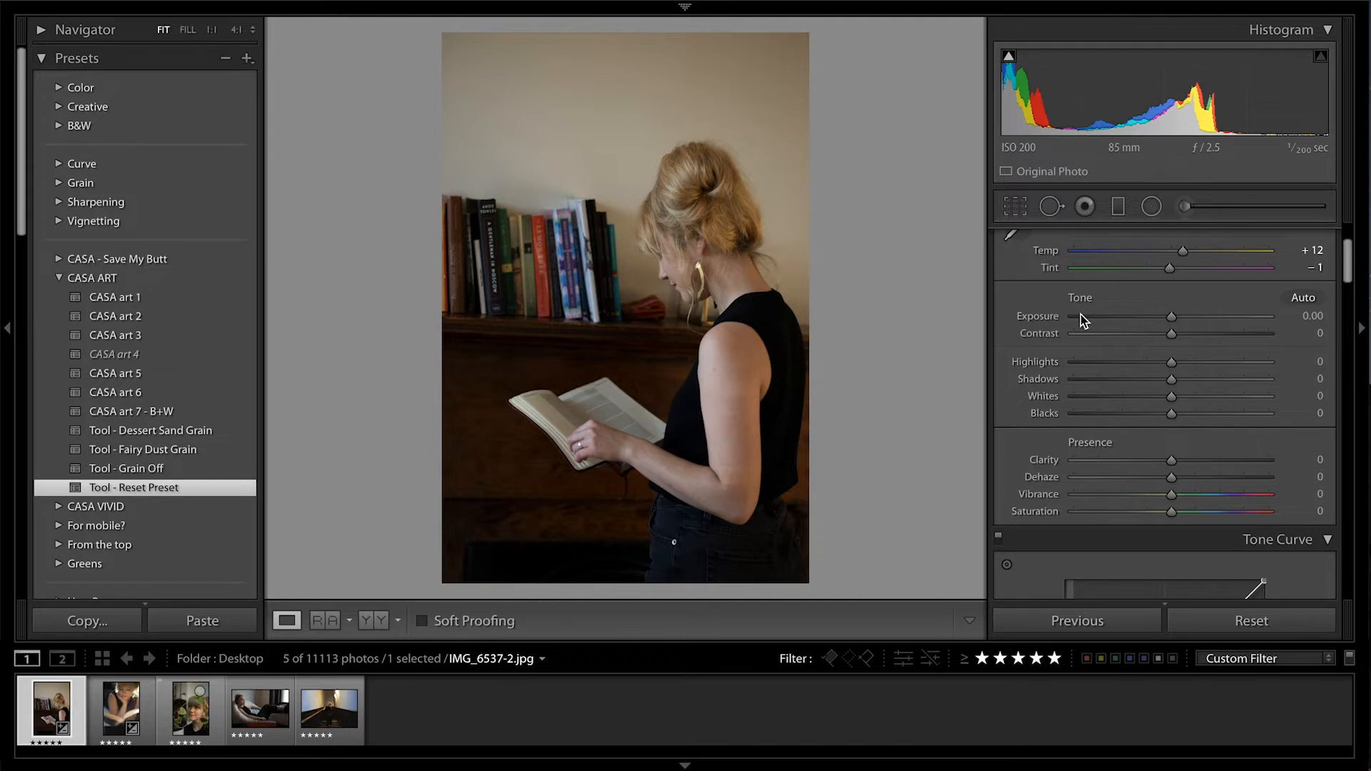
# Apply the CASA art 1 preset to the photo of the woman reading and set its exposure to +0.15
pyautogui.moveTo(1171, 317)
pyautogui.mouseDown()
pyautogui.moveTo(1148, 320)
pyautogui.moveTo(1173, 330)
pyautogui.mouseUp()
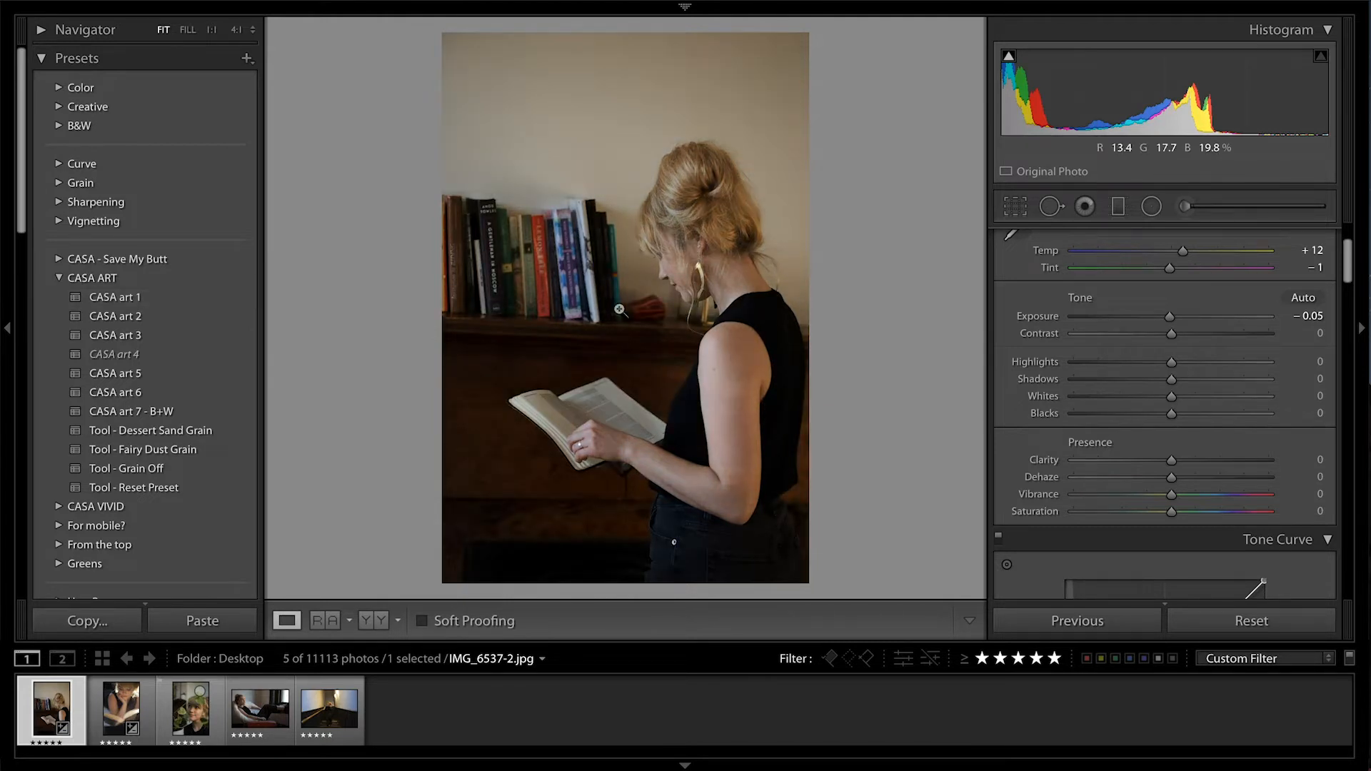
pyautogui.click(218, 305)
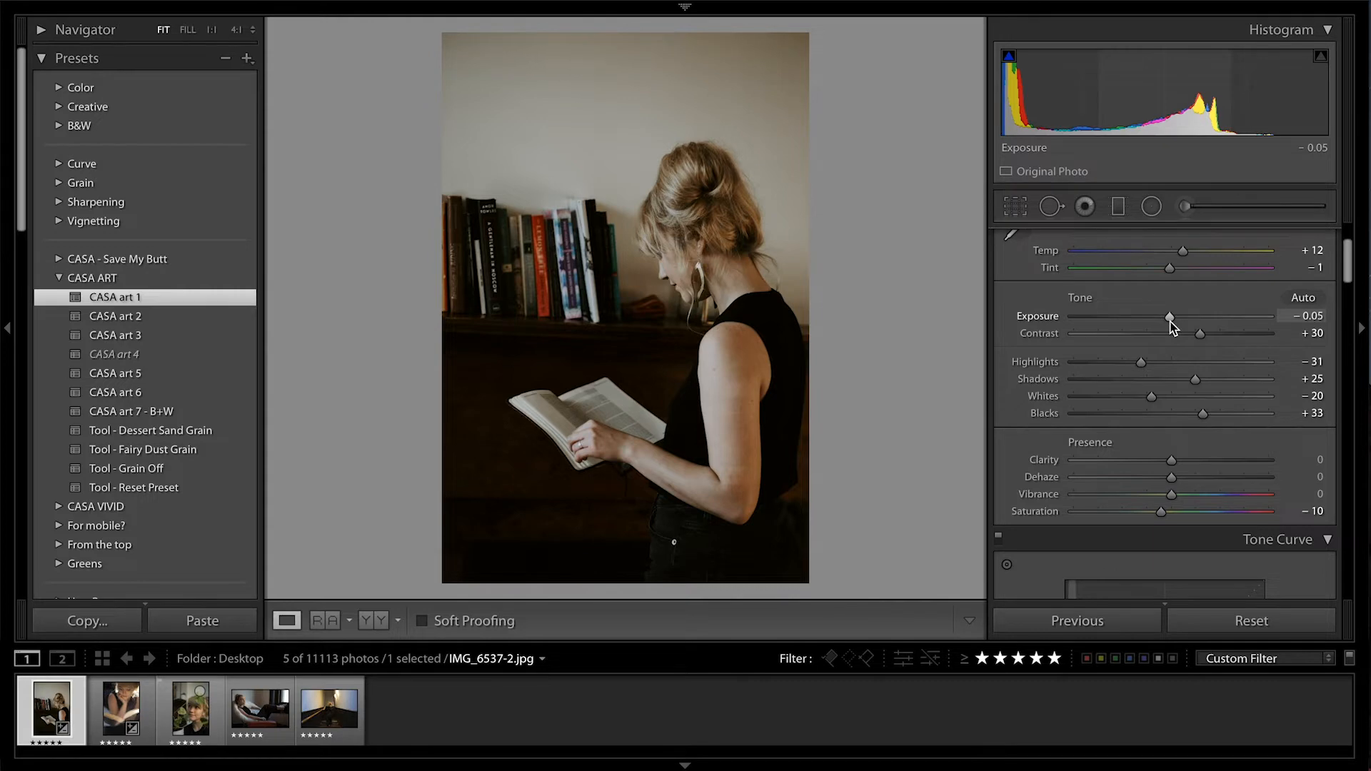
pyautogui.moveTo(1171, 321); pyautogui.dragTo(1175, 321)
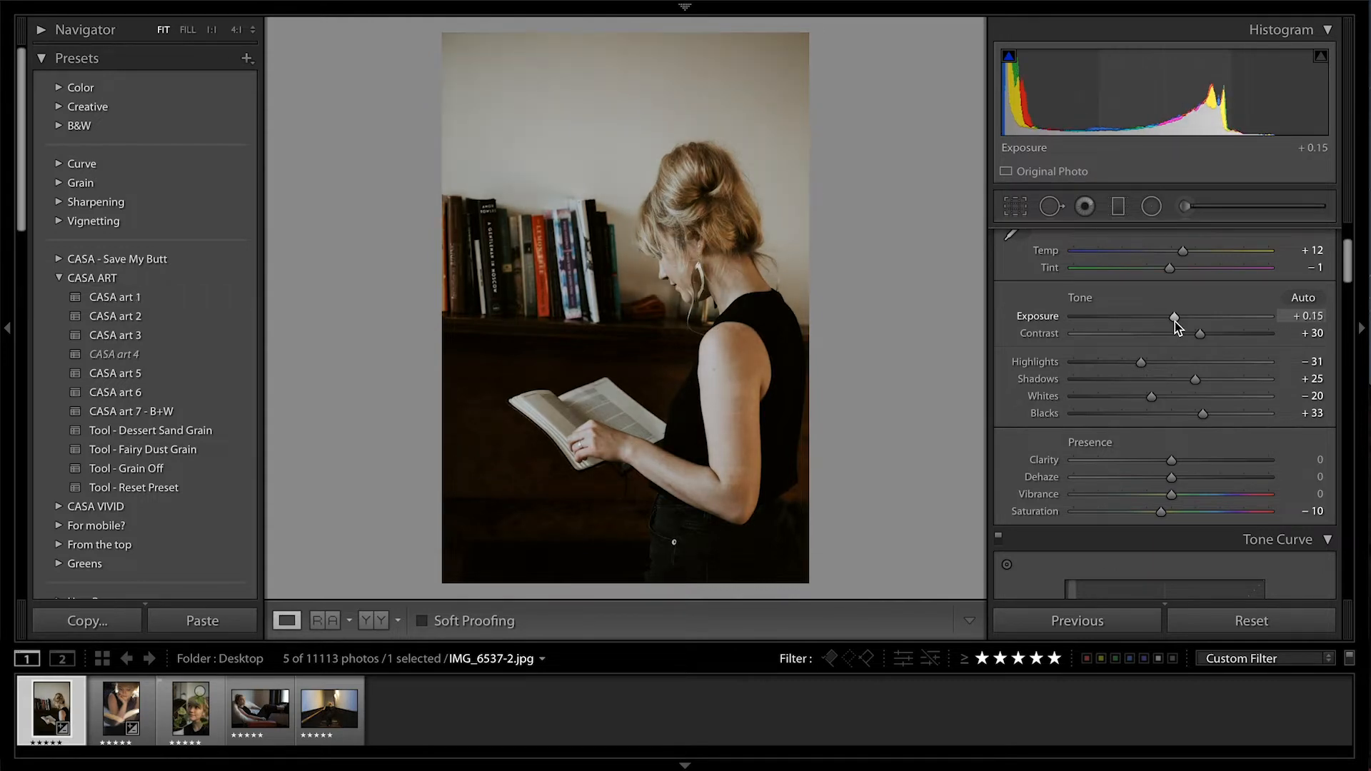
# Enable the lens profile corrections for the photo
pyautogui.scroll(-10, 1157, 377)
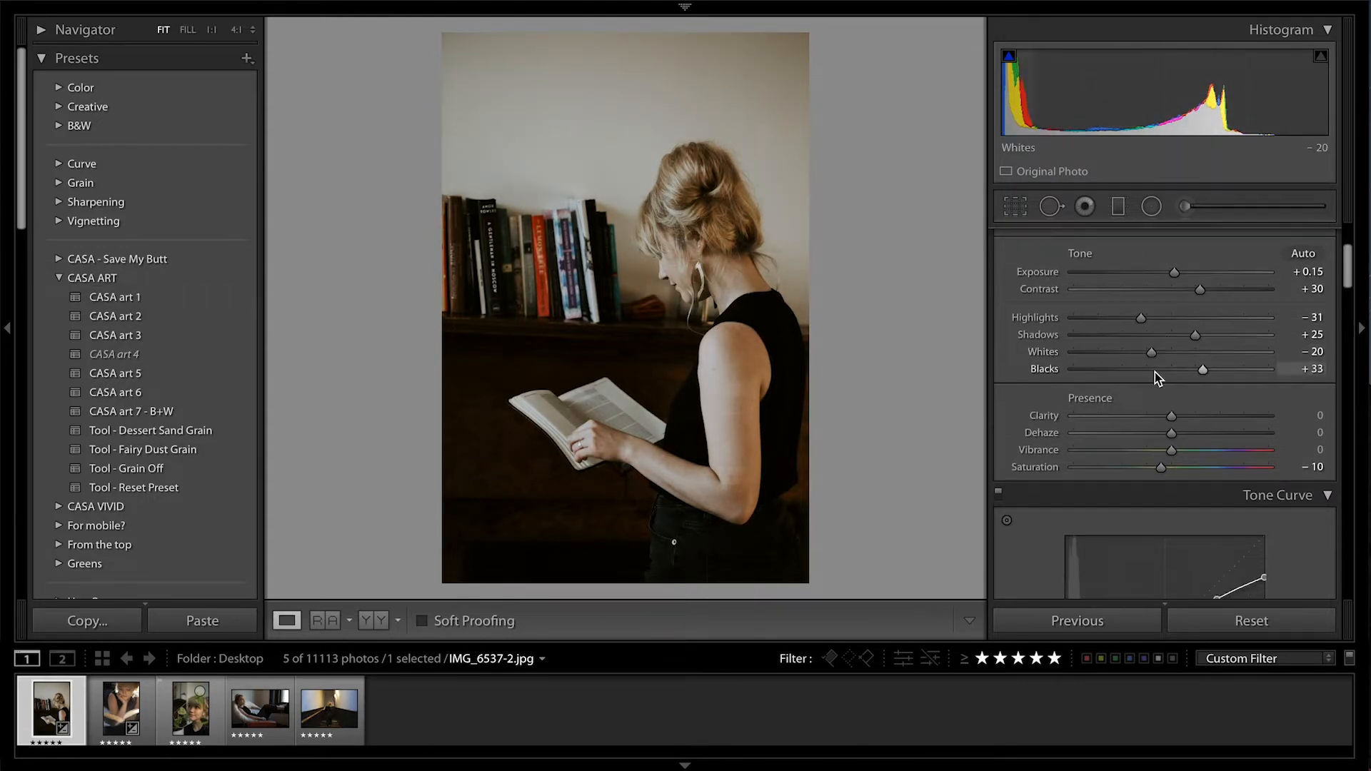
pyautogui.scroll(-5, 1156, 376)
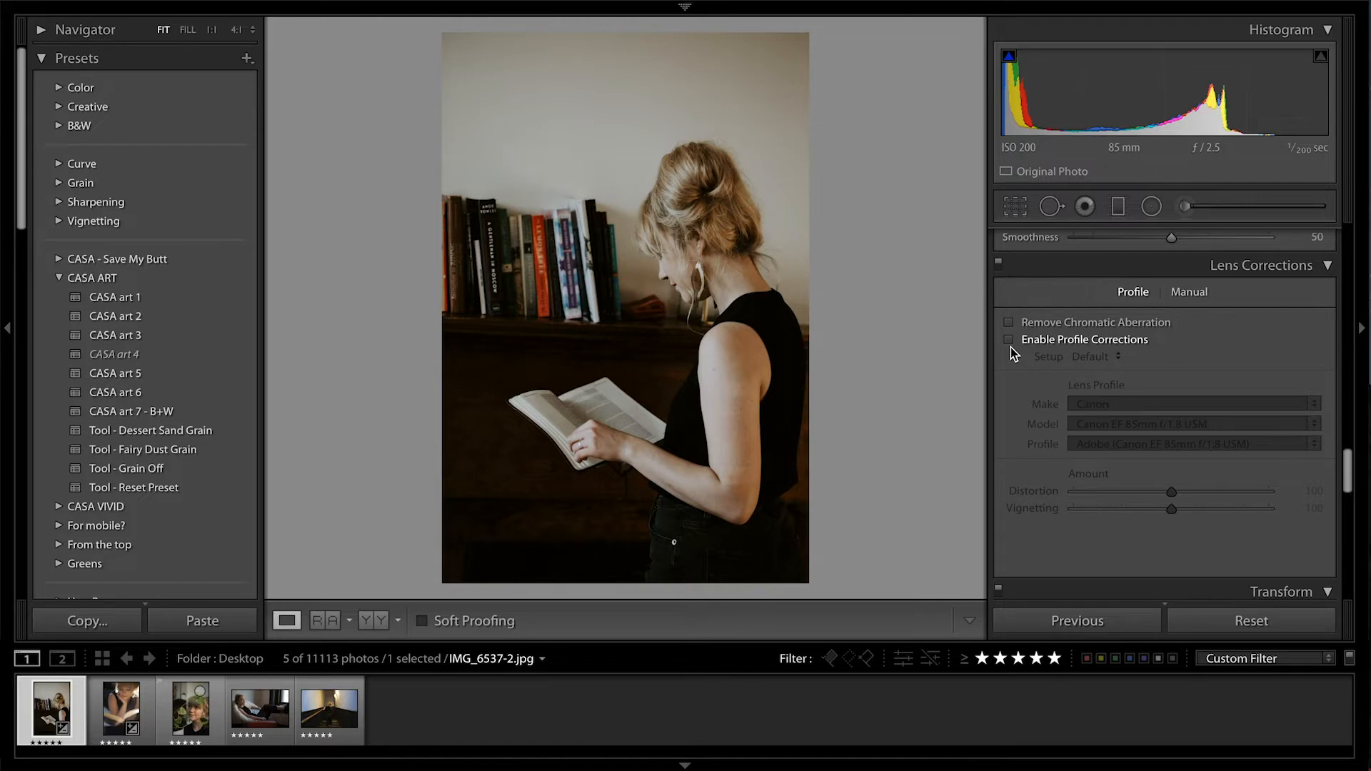
pyautogui.click(1009, 342)
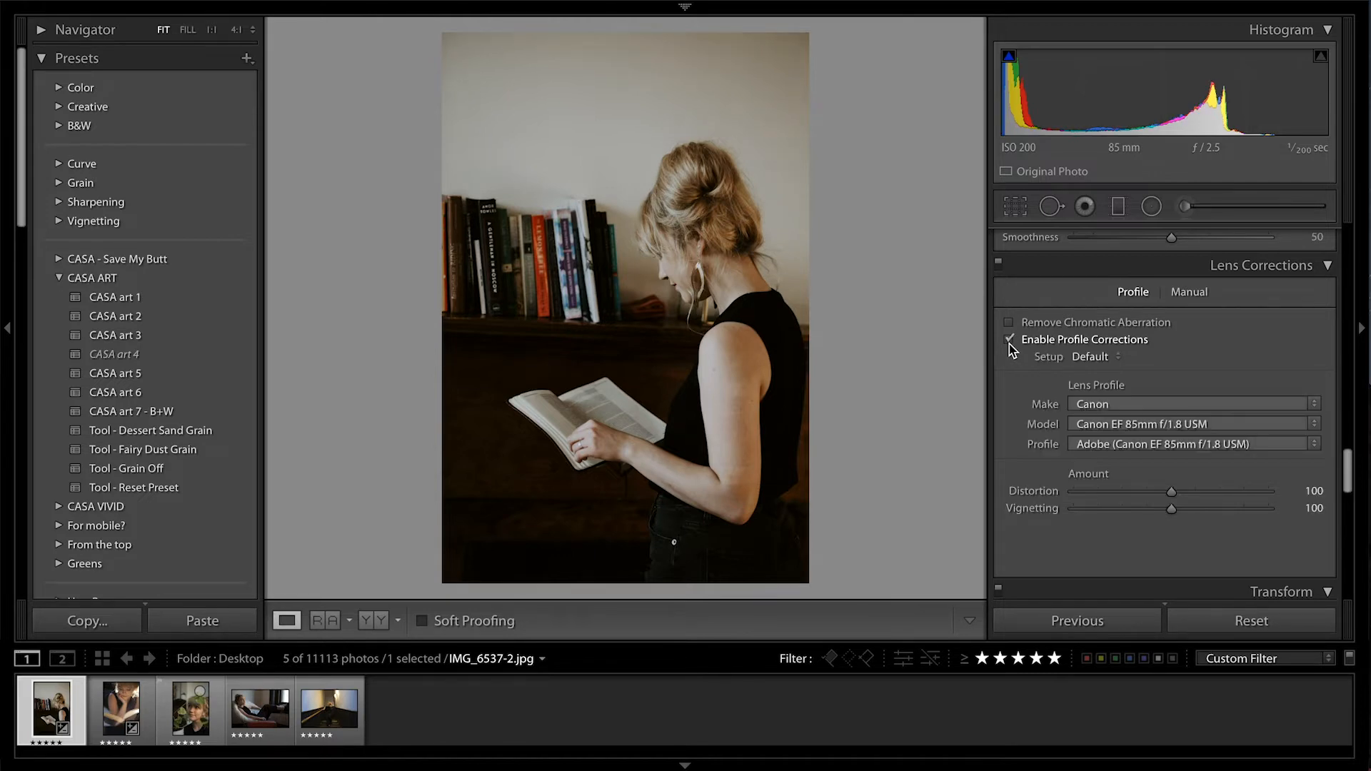
# Sample a neutral white balance from the pale book on the shelf and adjust the temperature to +9
pyautogui.scroll(2, 1009, 344)
pyautogui.scroll(10, 1009, 344)
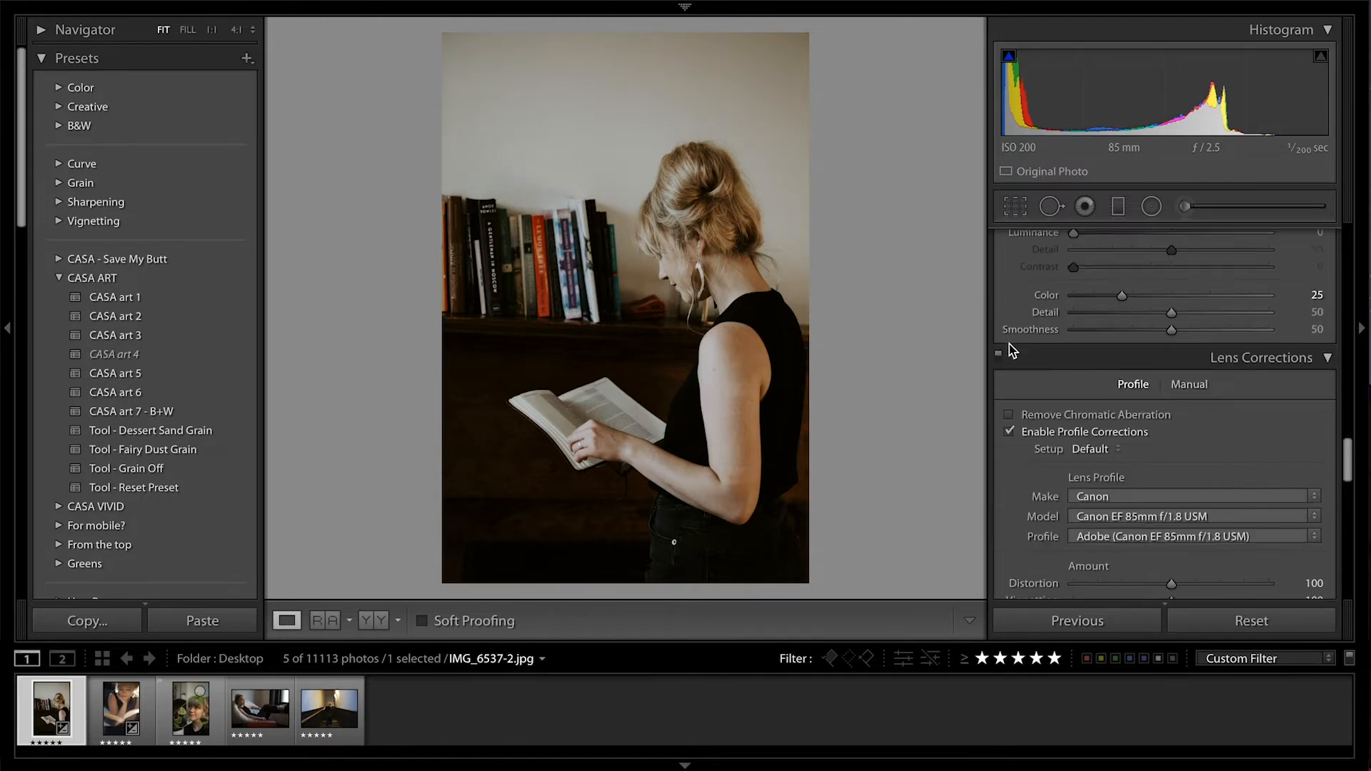
pyautogui.scroll(10, 1009, 344)
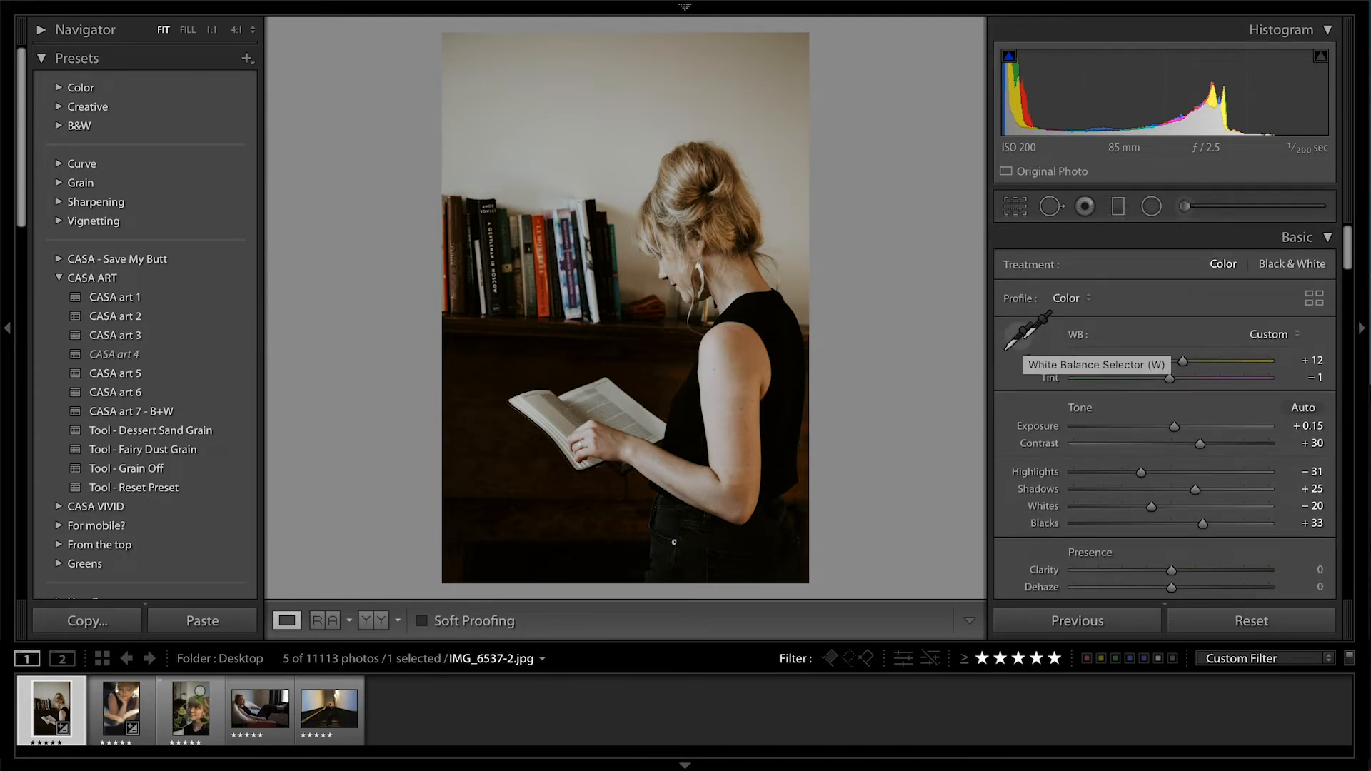
pyautogui.click(1021, 338)
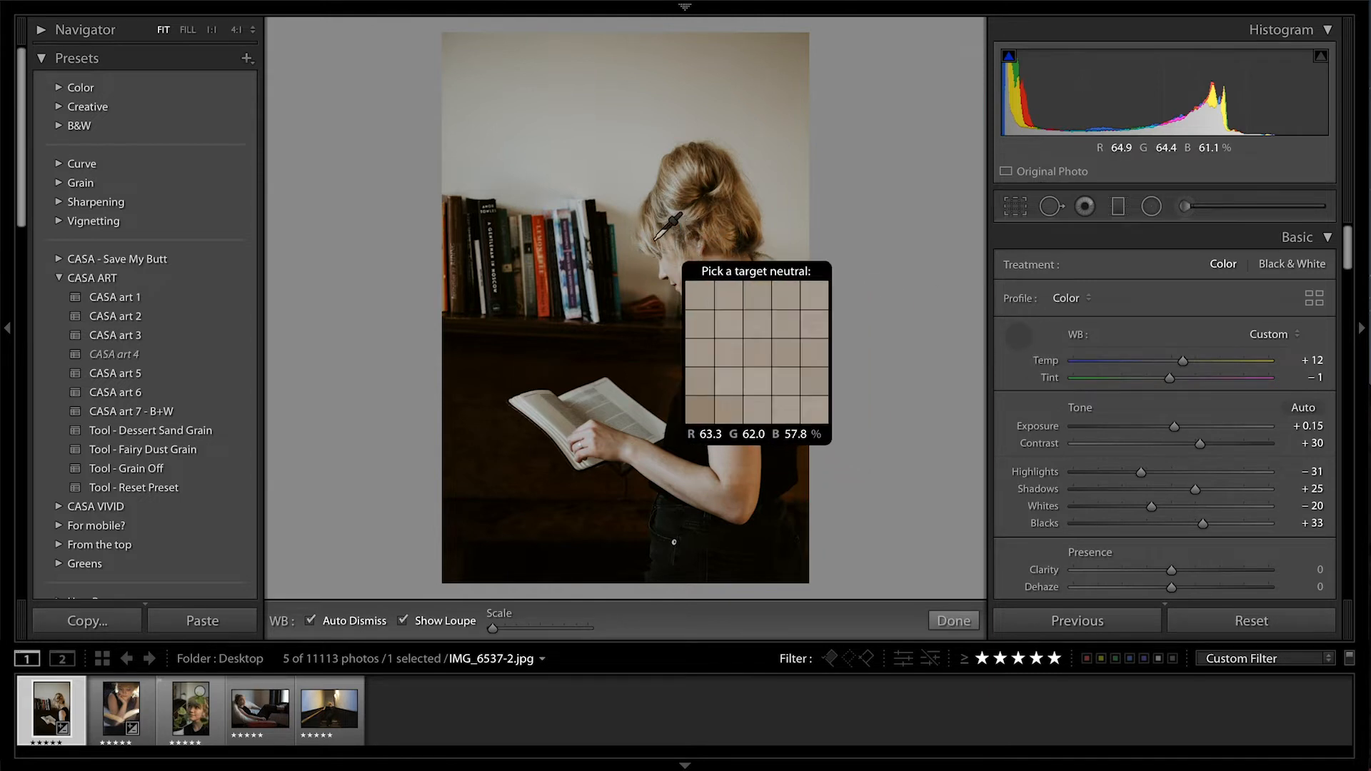
pyautogui.click(586, 216)
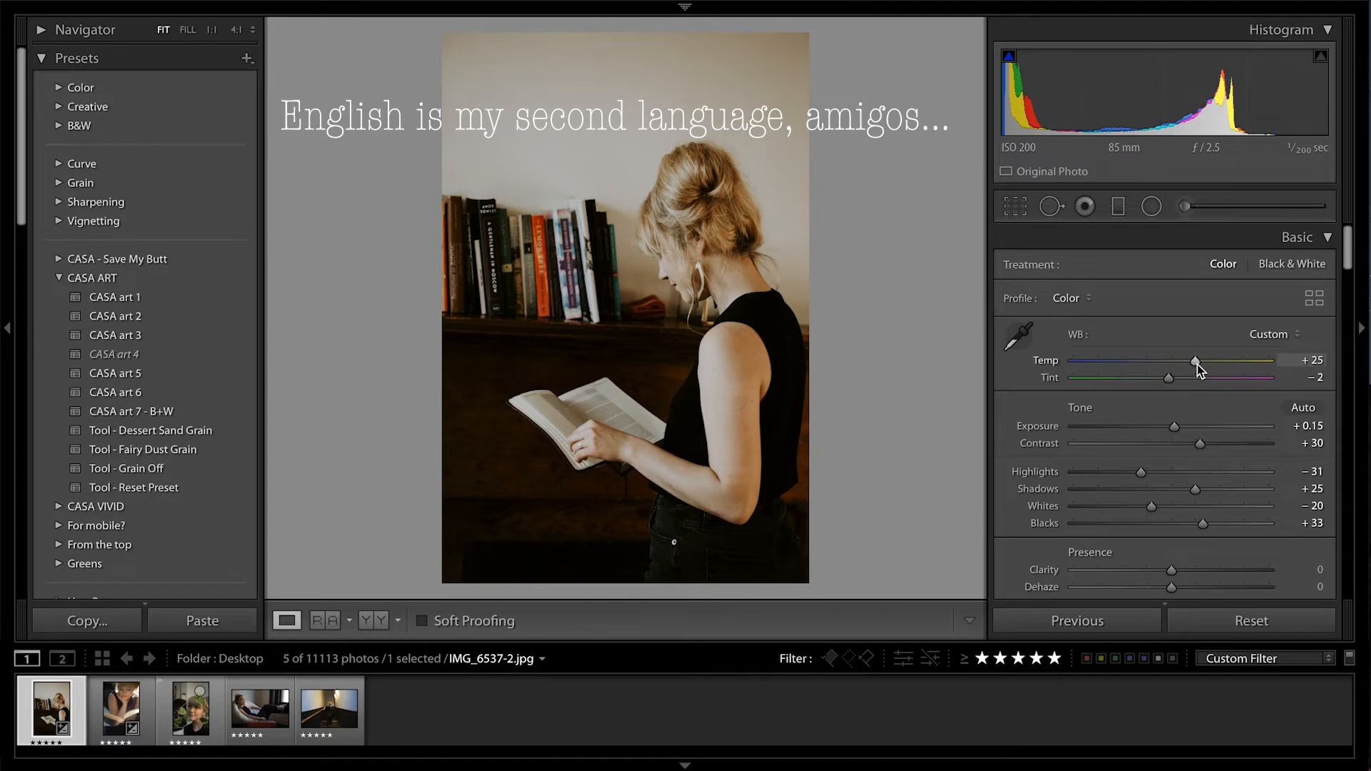
pyautogui.moveTo(1196, 366); pyautogui.dragTo(1181, 368)
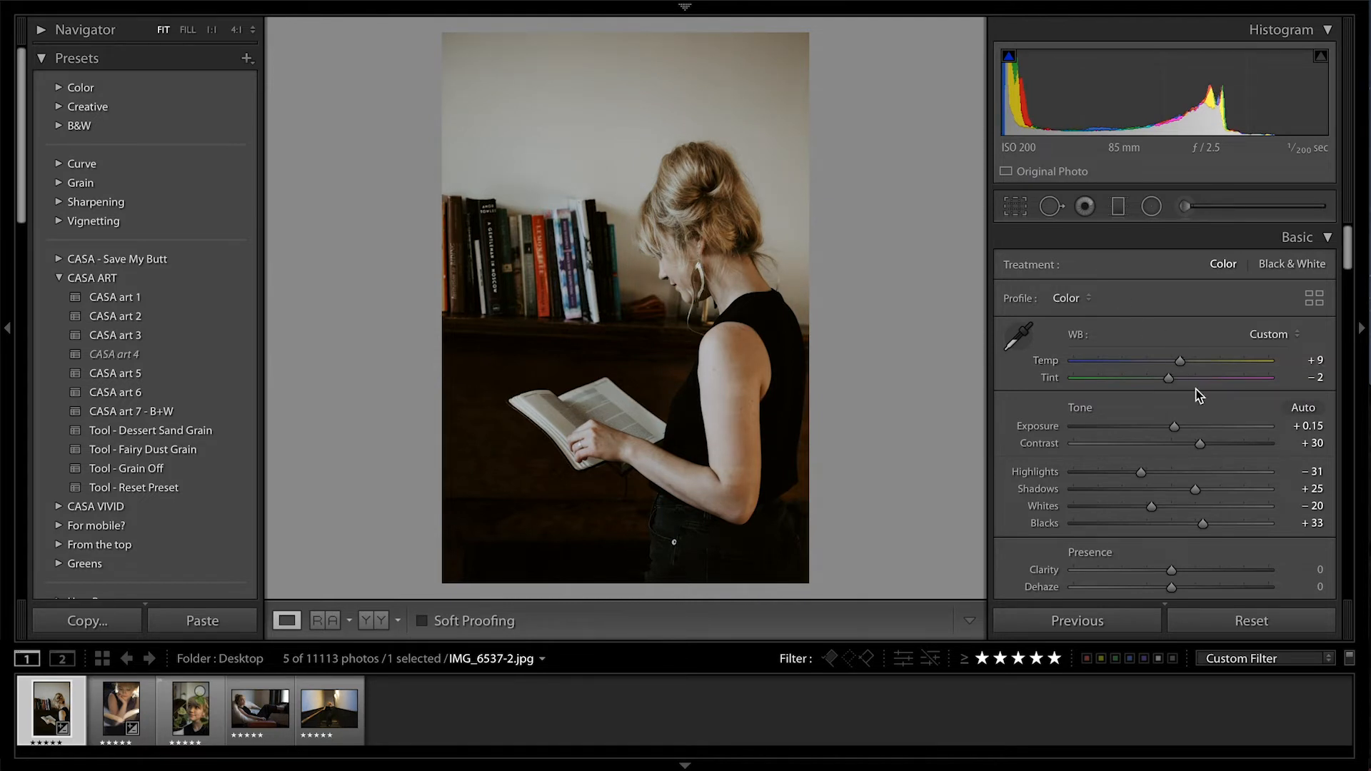
# Adjust the tone with Exposure at +0.25, Highlights at −35 and Shadows at +54
pyautogui.moveTo(1174, 427); pyautogui.dragTo(1175, 430)
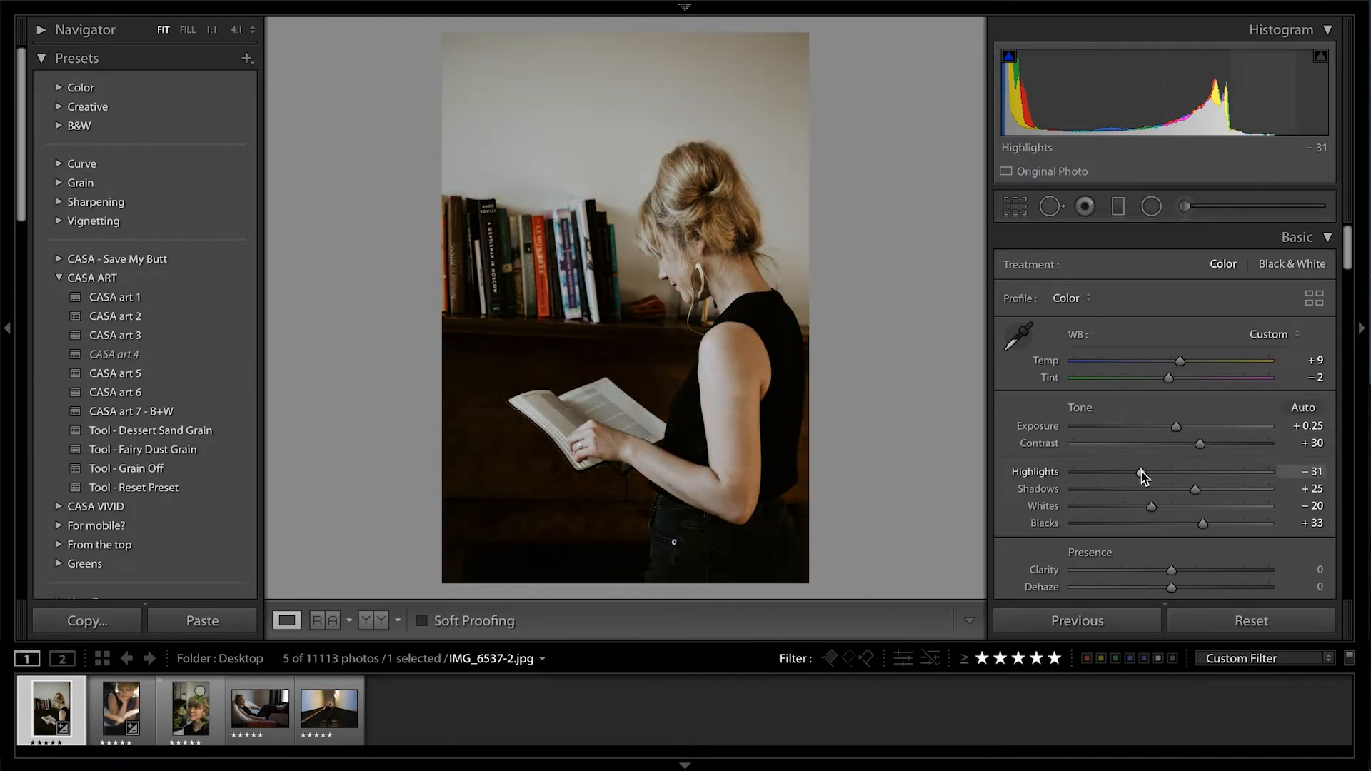
pyautogui.moveTo(1141, 474); pyautogui.dragTo(1137, 474)
pyautogui.moveTo(1196, 488); pyautogui.dragTo(1206, 490)
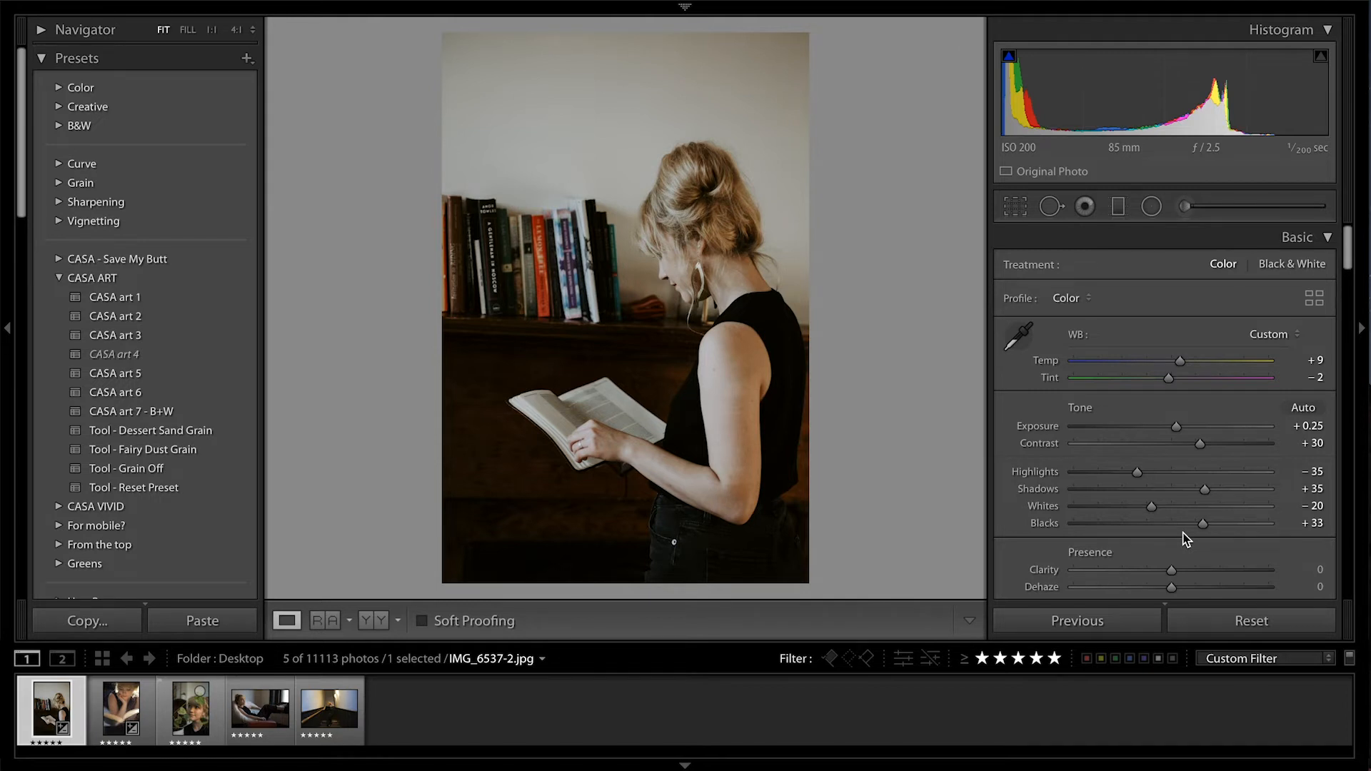
pyautogui.moveTo(1205, 488); pyautogui.dragTo(1221, 493)
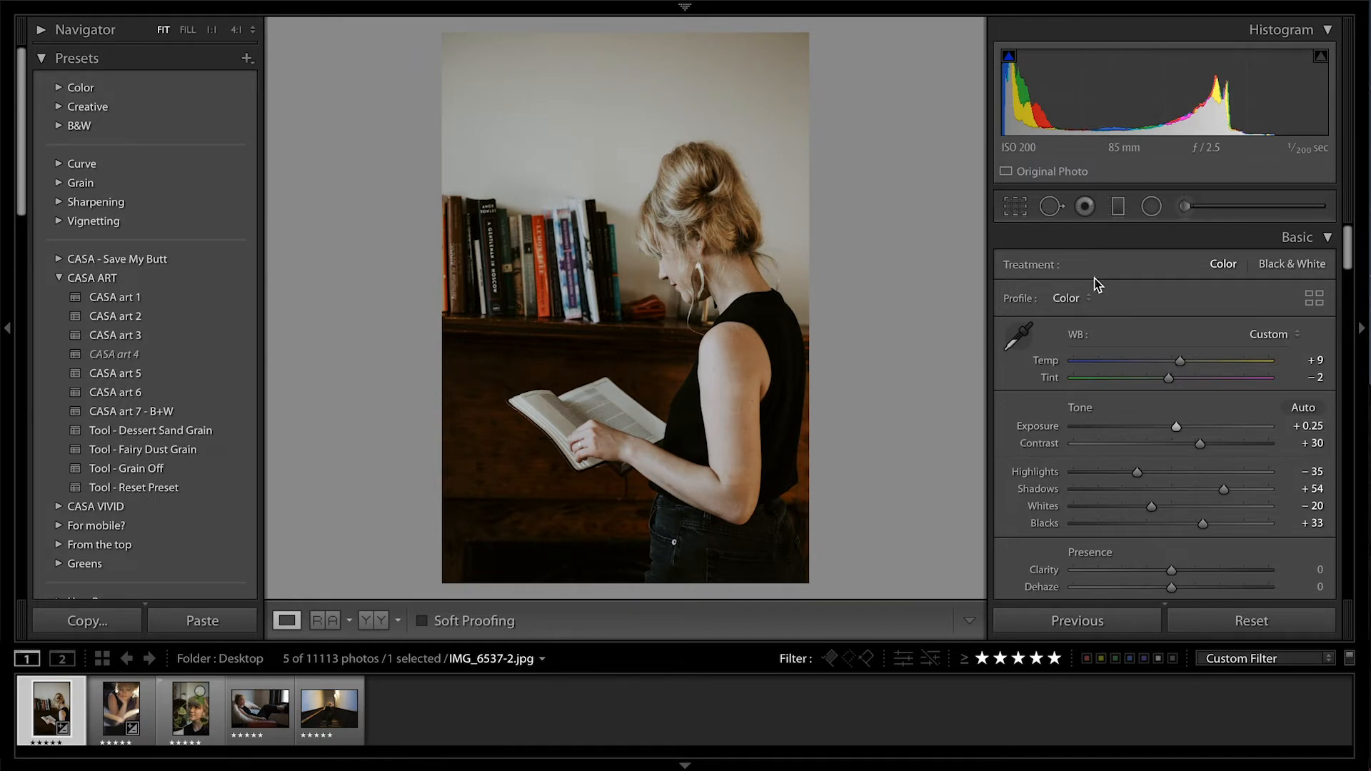
# Straighten the photo along the edge of the wooden ledge below the books and apply the crop
pyautogui.click(1016, 209)
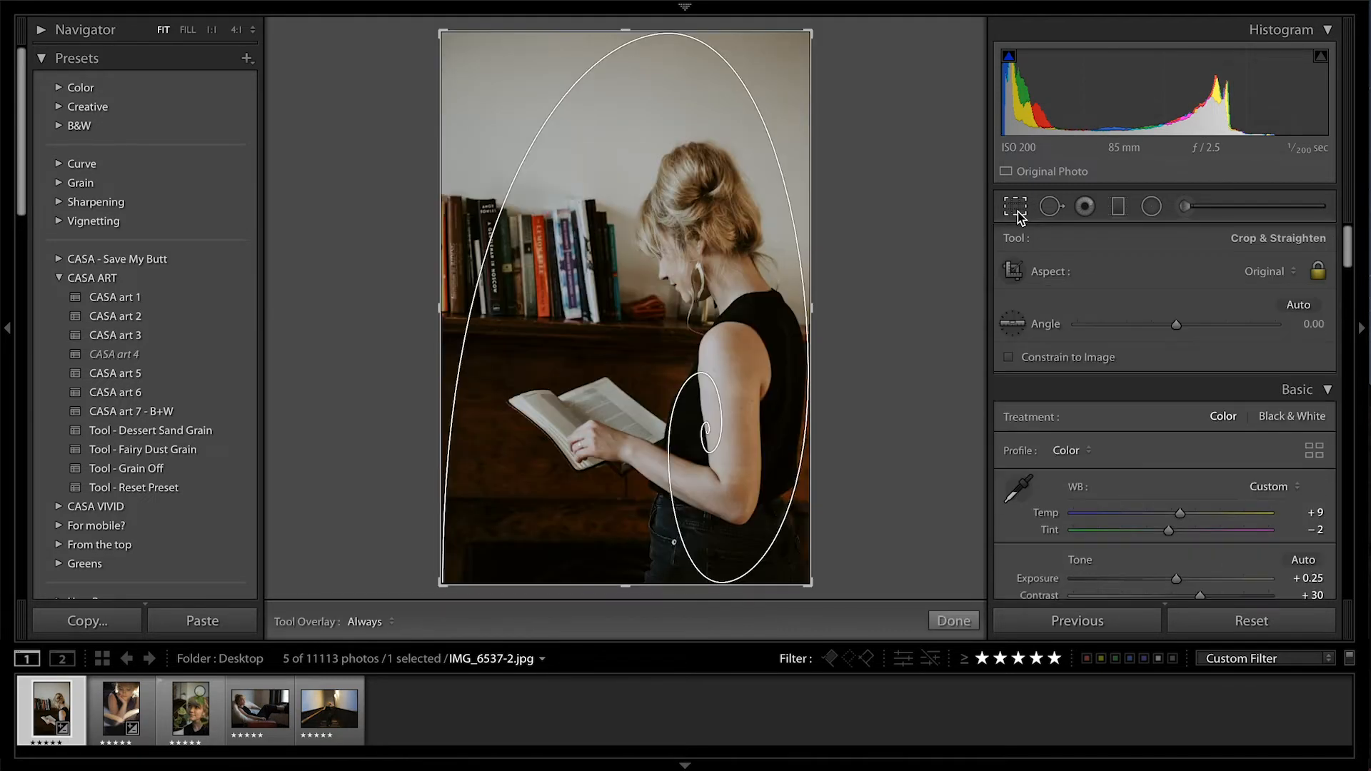
pyautogui.click(1012, 323)
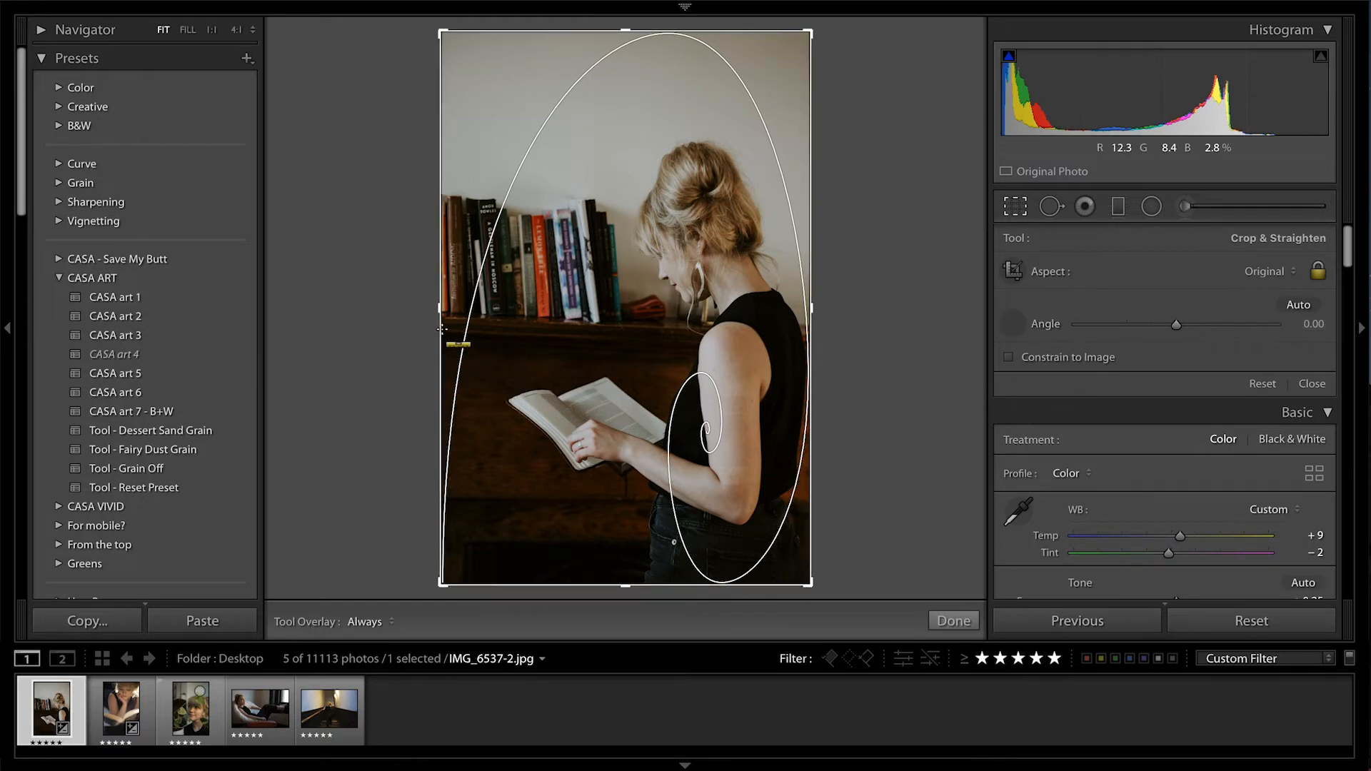
pyautogui.moveTo(443, 328); pyautogui.dragTo(690, 338)
pyautogui.moveTo(597, 343)
pyautogui.mouseDown()
pyautogui.moveTo(591, 363)
pyautogui.moveTo(590, 343)
pyautogui.mouseUp()
pyautogui.press('Return')
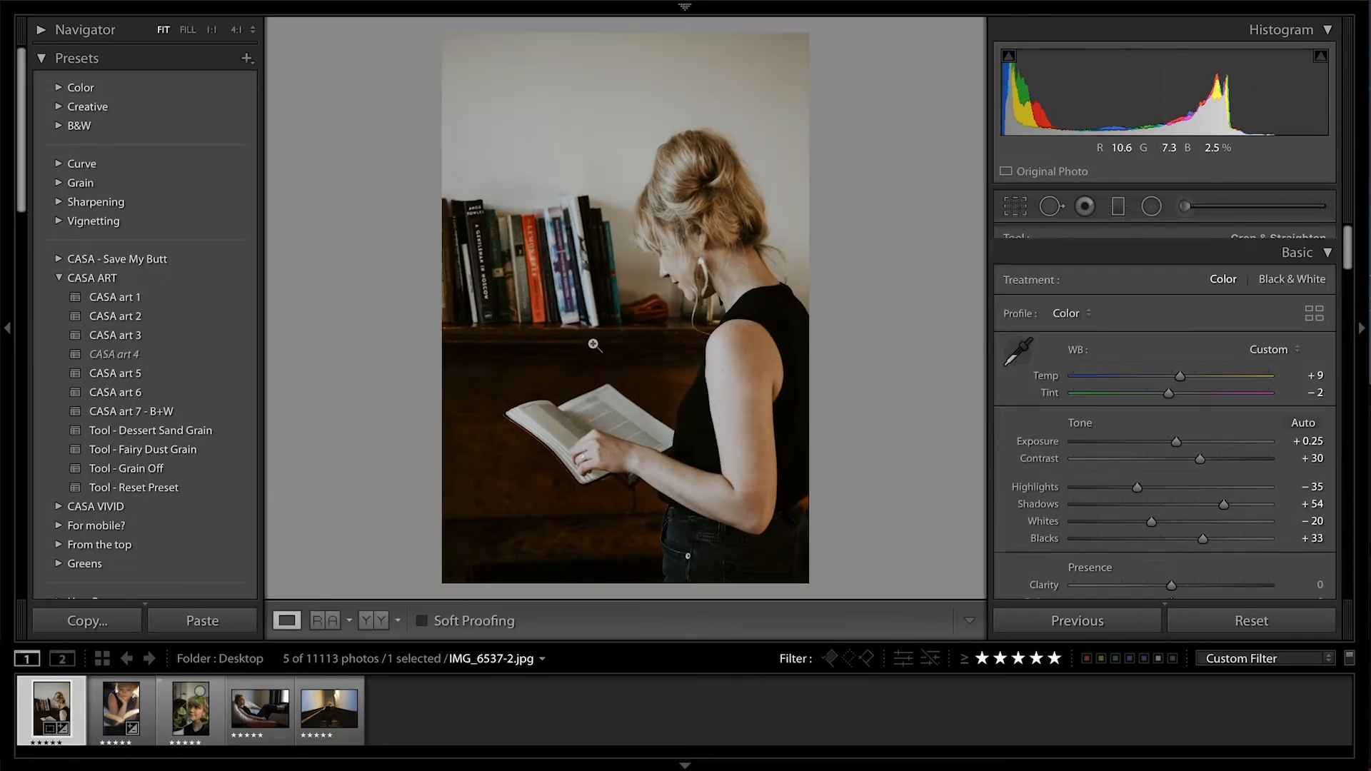
# Try Clarity at −55 and Dehaze at −18, resetting each adjustment to 0 after judging its effect
pyautogui.scroll(-5, 1198, 512)
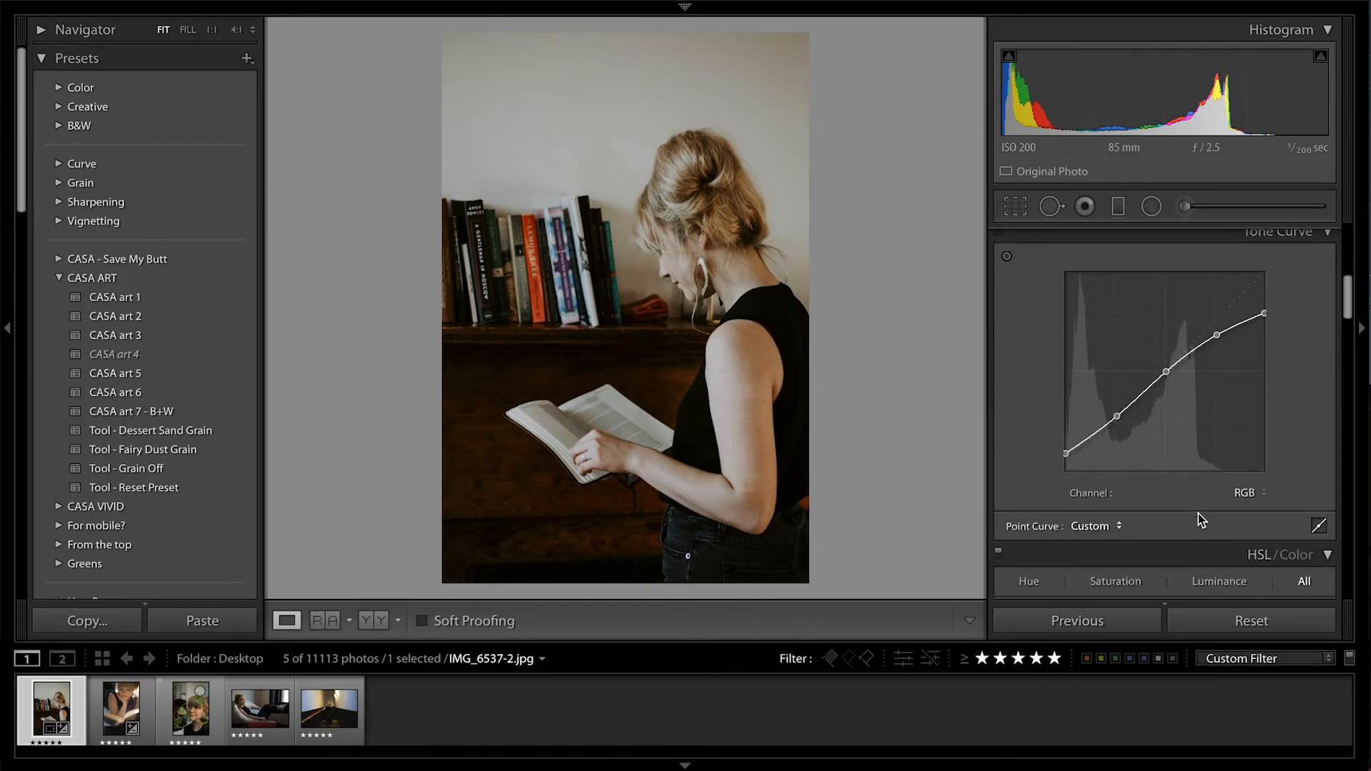
pyautogui.scroll(3, 1197, 513)
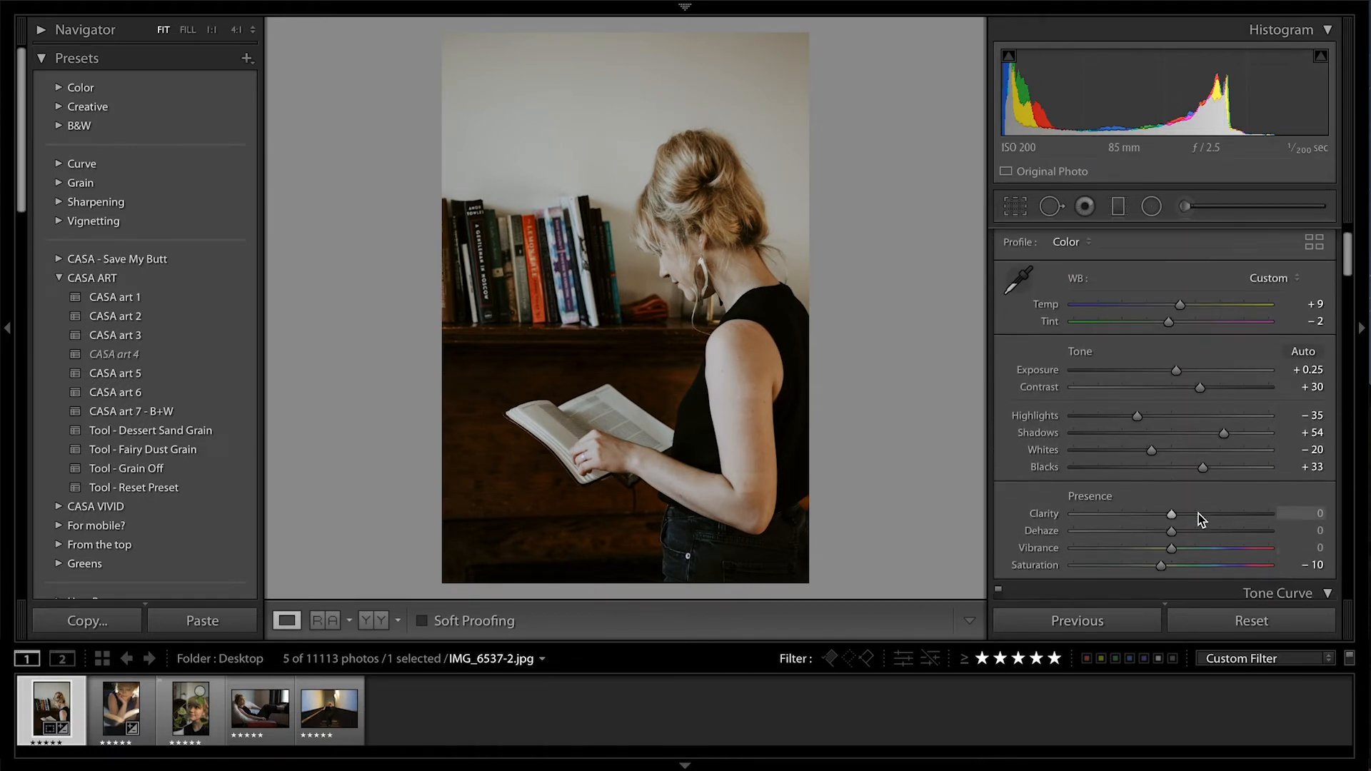
pyautogui.scroll(-5, 1198, 513)
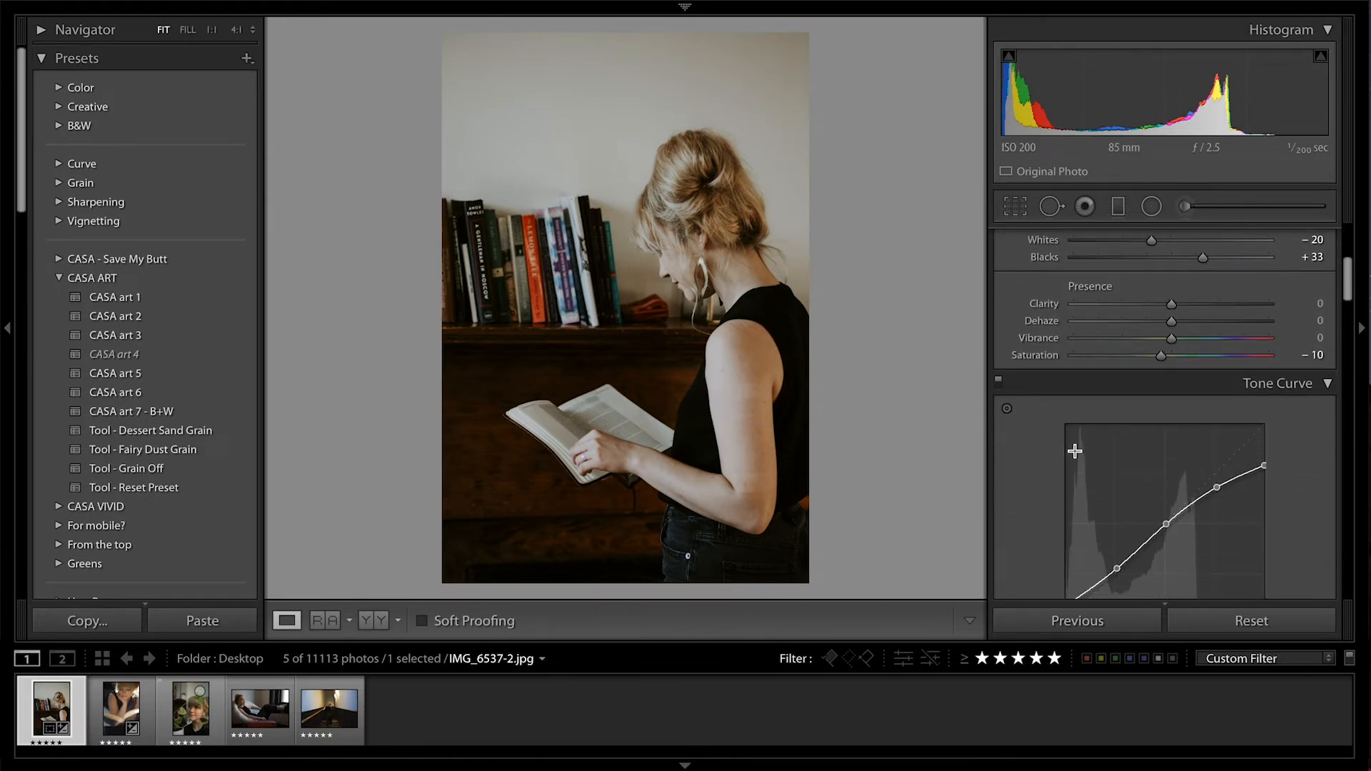
pyautogui.scroll(6, 1114, 468)
pyautogui.scroll(2, 1104, 457)
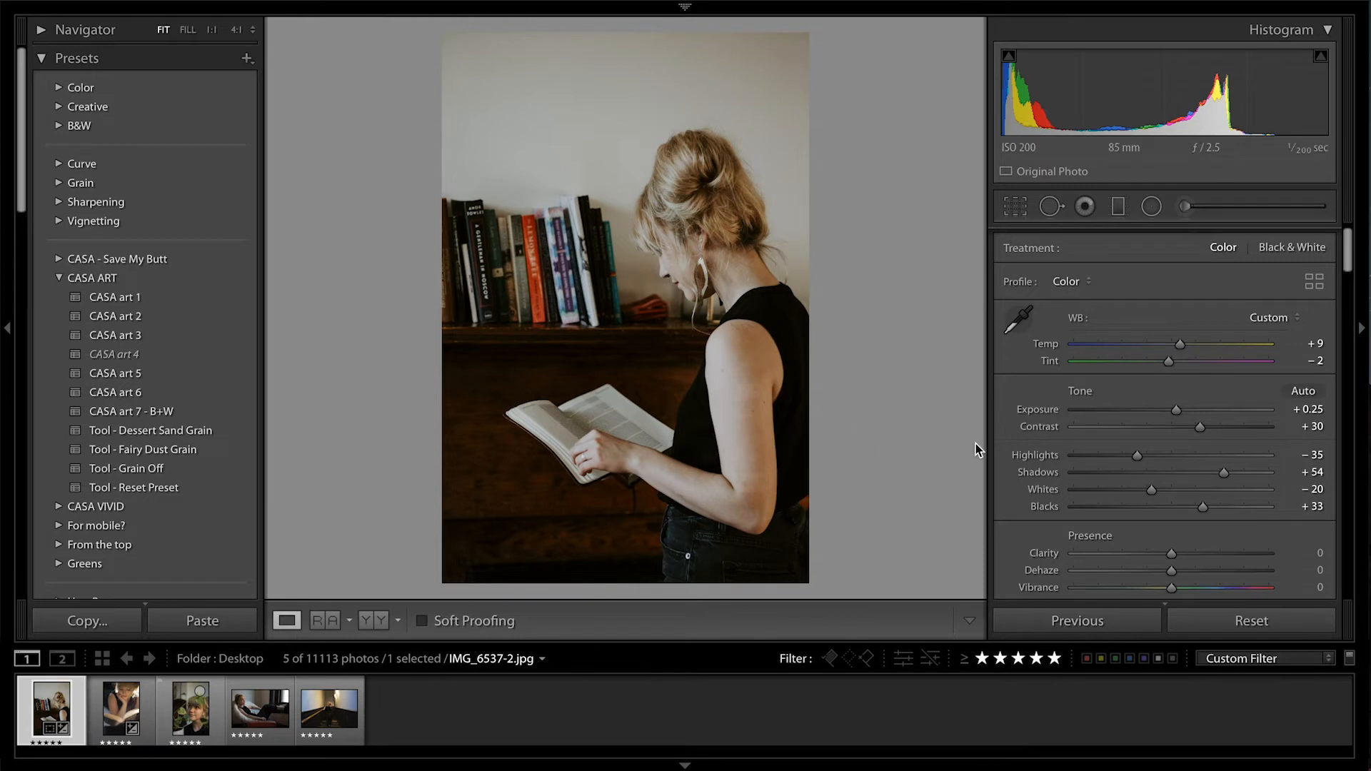
pyautogui.moveTo(1172, 555); pyautogui.dragTo(1119, 557)
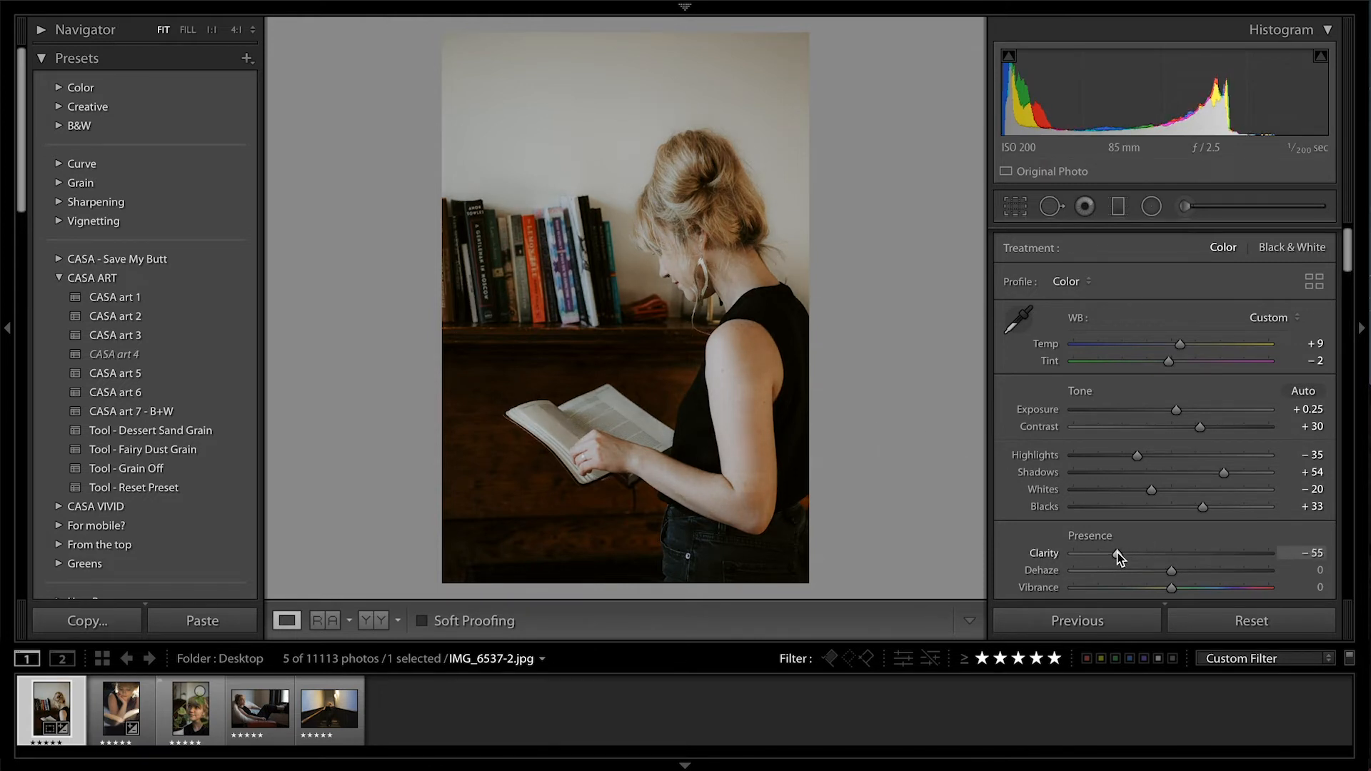
pyautogui.doubleClick(1052, 558)
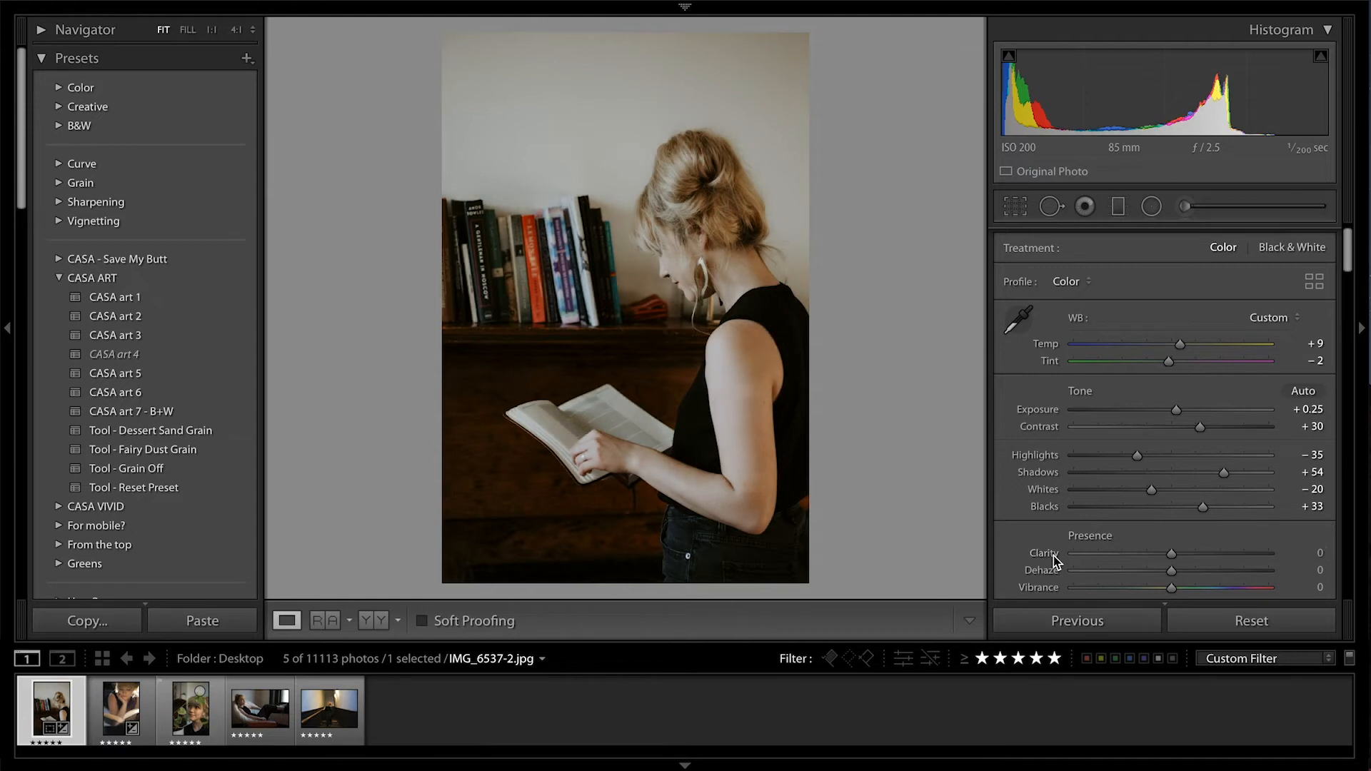
pyautogui.moveTo(1172, 571); pyautogui.dragTo(1154, 571)
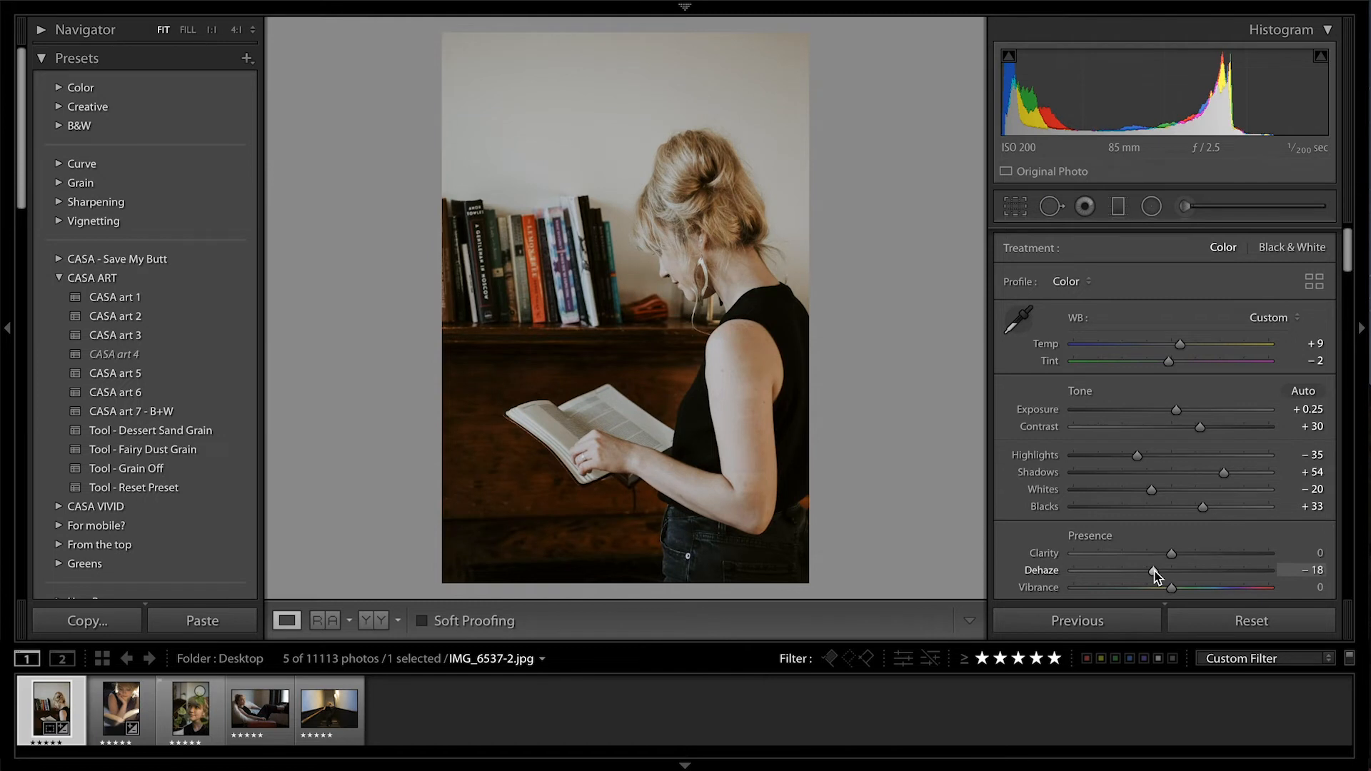
pyautogui.doubleClick(1034, 571)
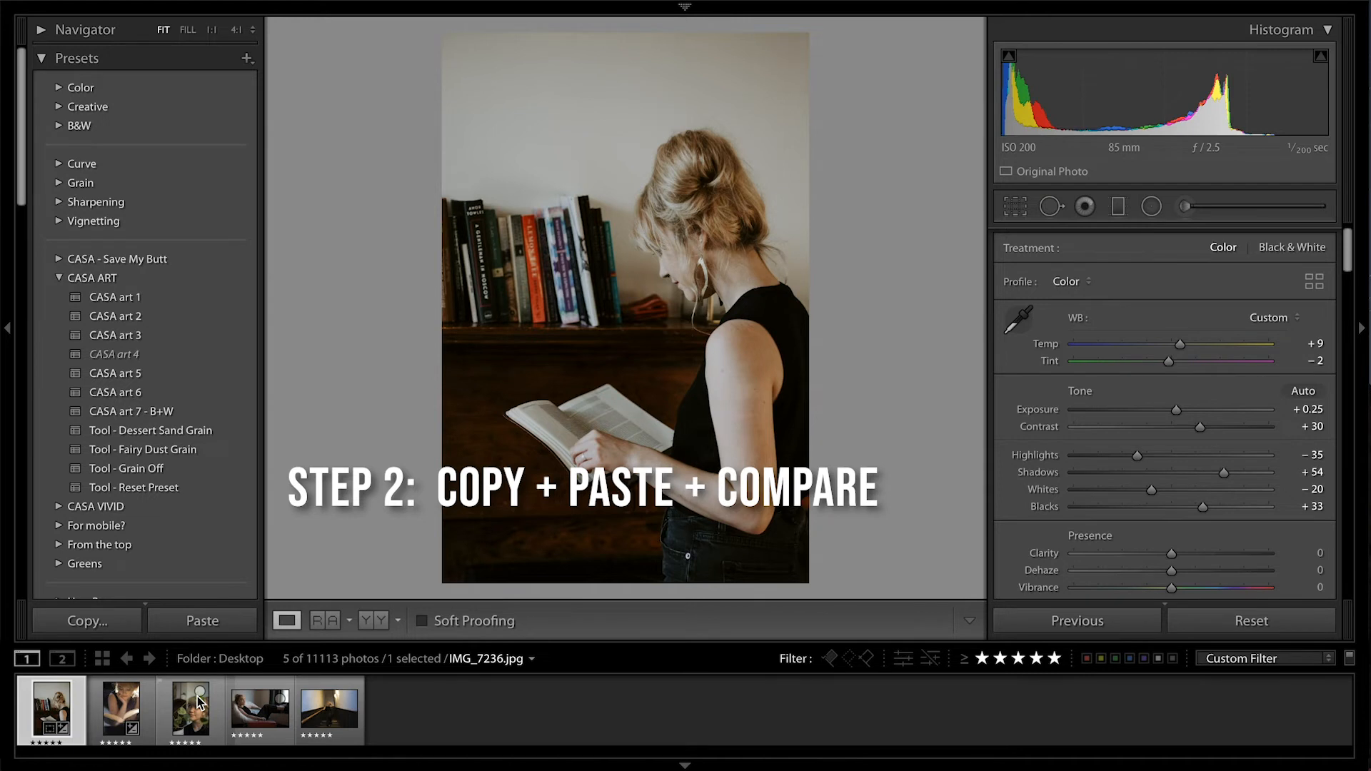
# Copy the edited photo's develop settings onto IMG_6554.jpg, leaving out crop and transform, and lower that photo's exposure
pyautogui.click(113, 626)
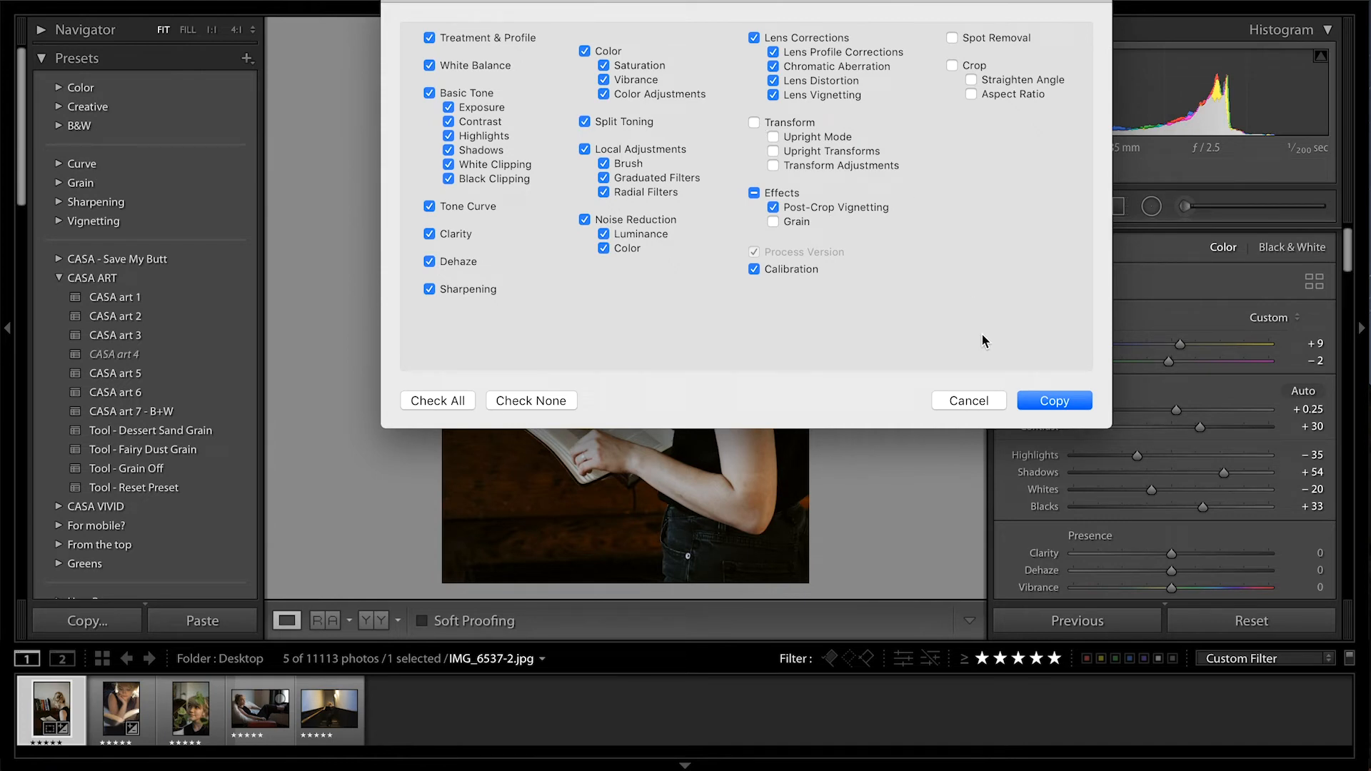
pyautogui.click(1041, 405)
pyautogui.click(121, 709)
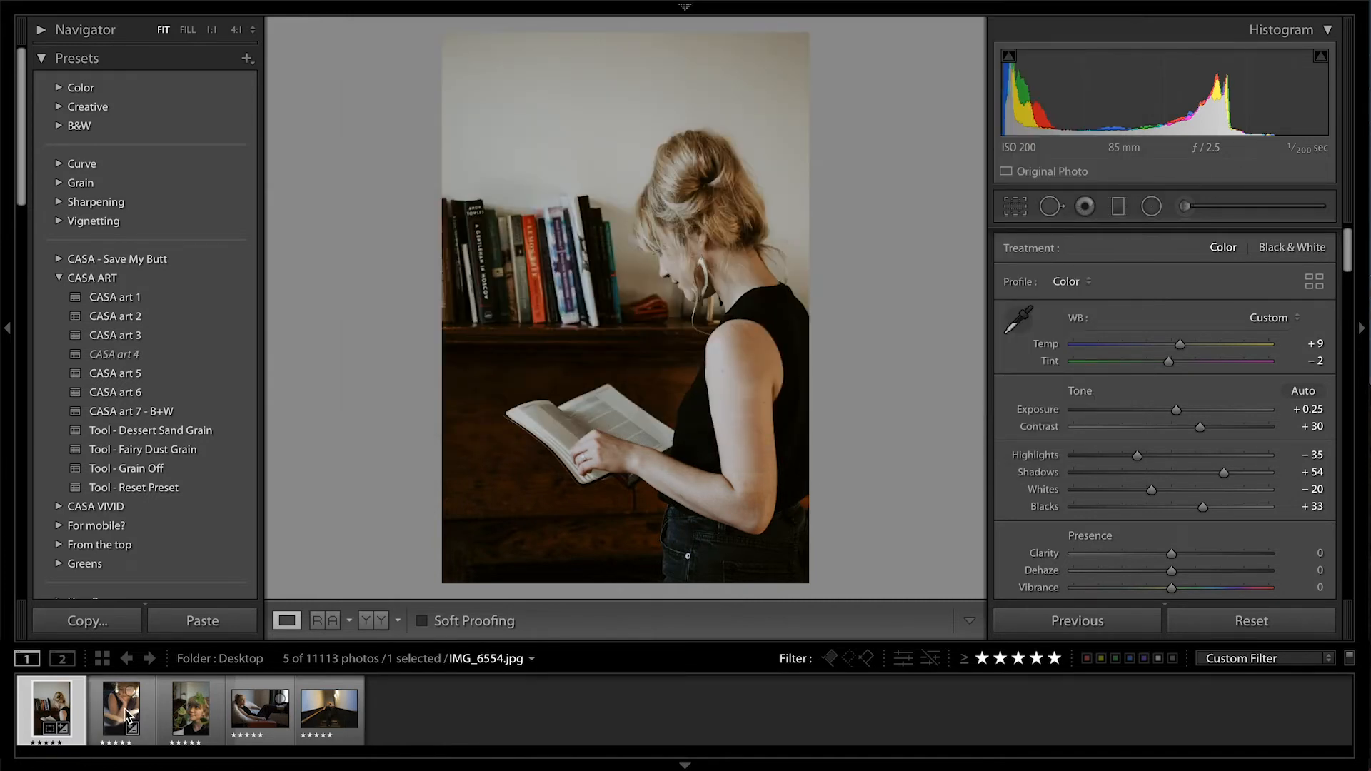
pyautogui.click(207, 622)
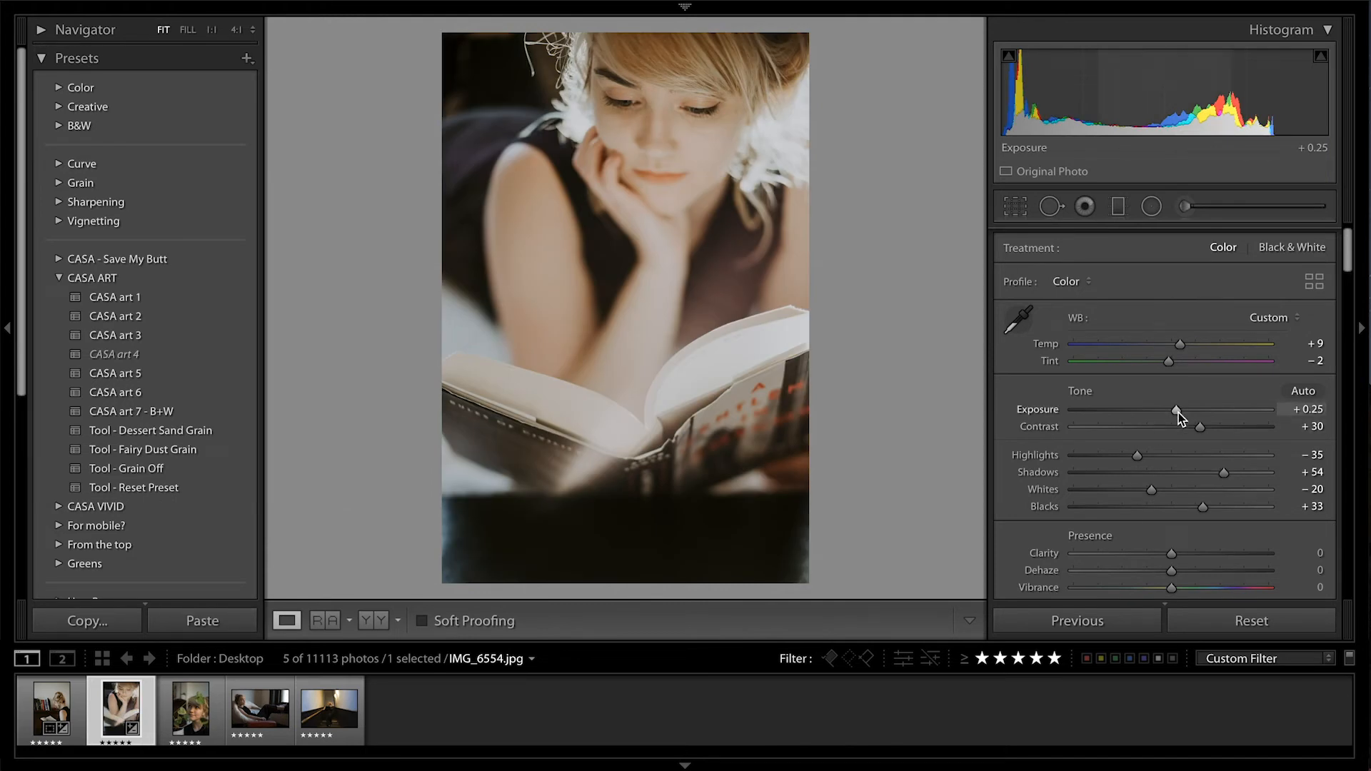
pyautogui.moveTo(1178, 411); pyautogui.dragTo(1164, 411)
# Paste the copied settings onto IMG_7236.jpg and set its Exposure to +0.10 and Contrast to +75
pyautogui.click(205, 714)
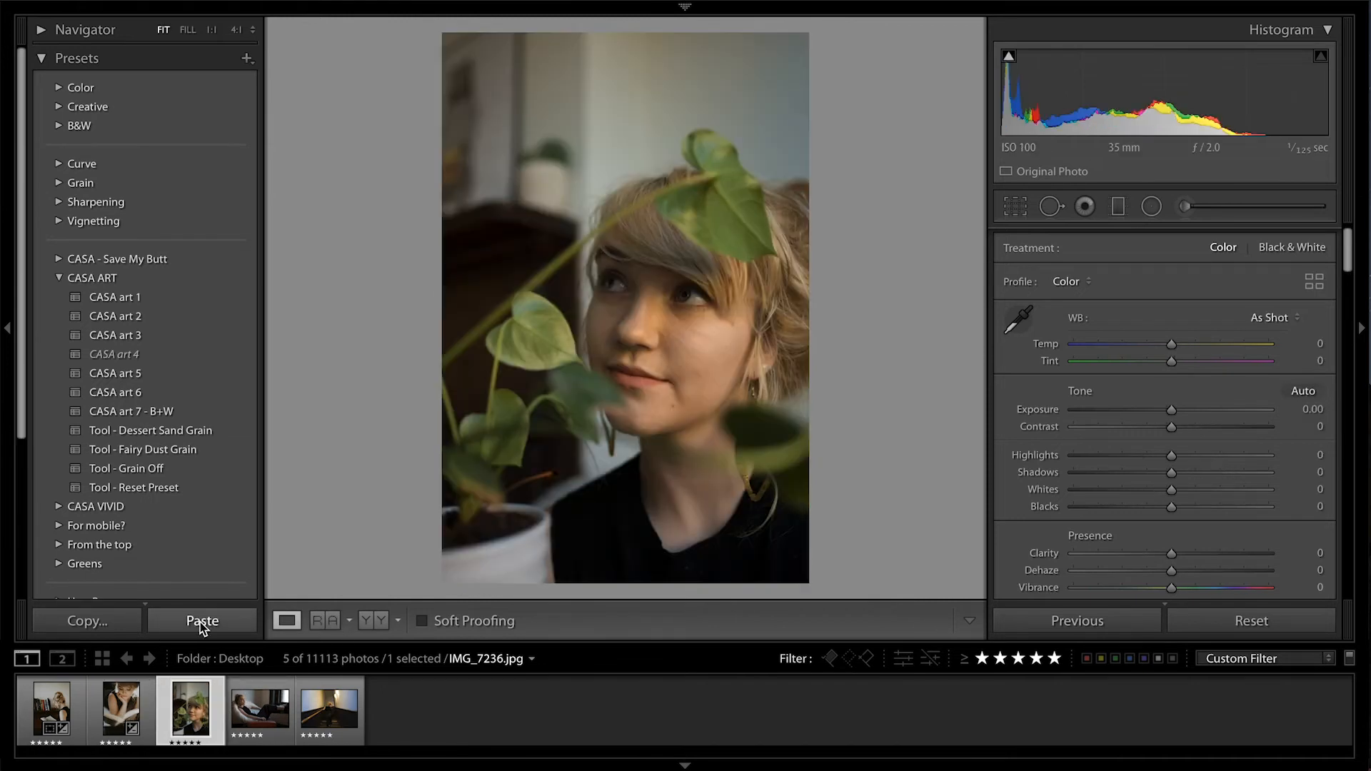
pyautogui.click(201, 621)
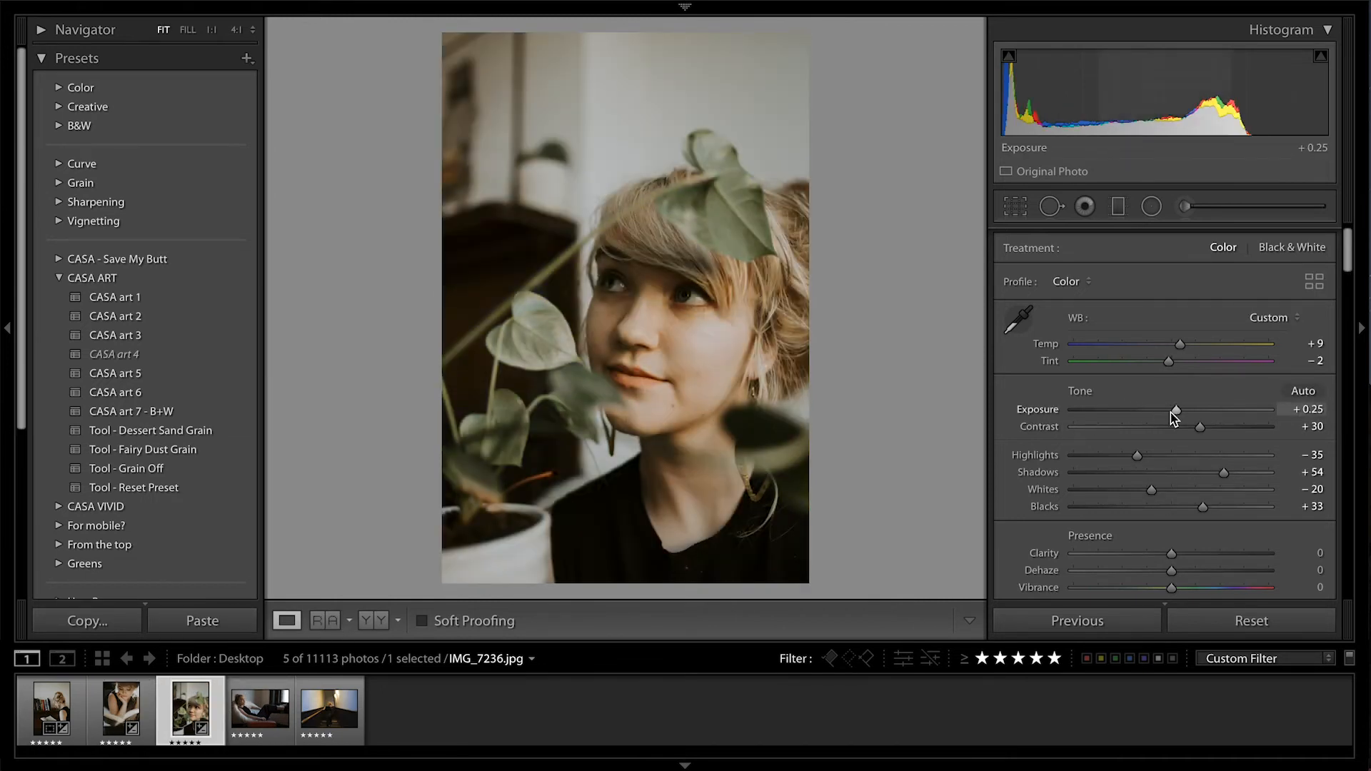
pyautogui.moveTo(1173, 411); pyautogui.dragTo(1171, 412)
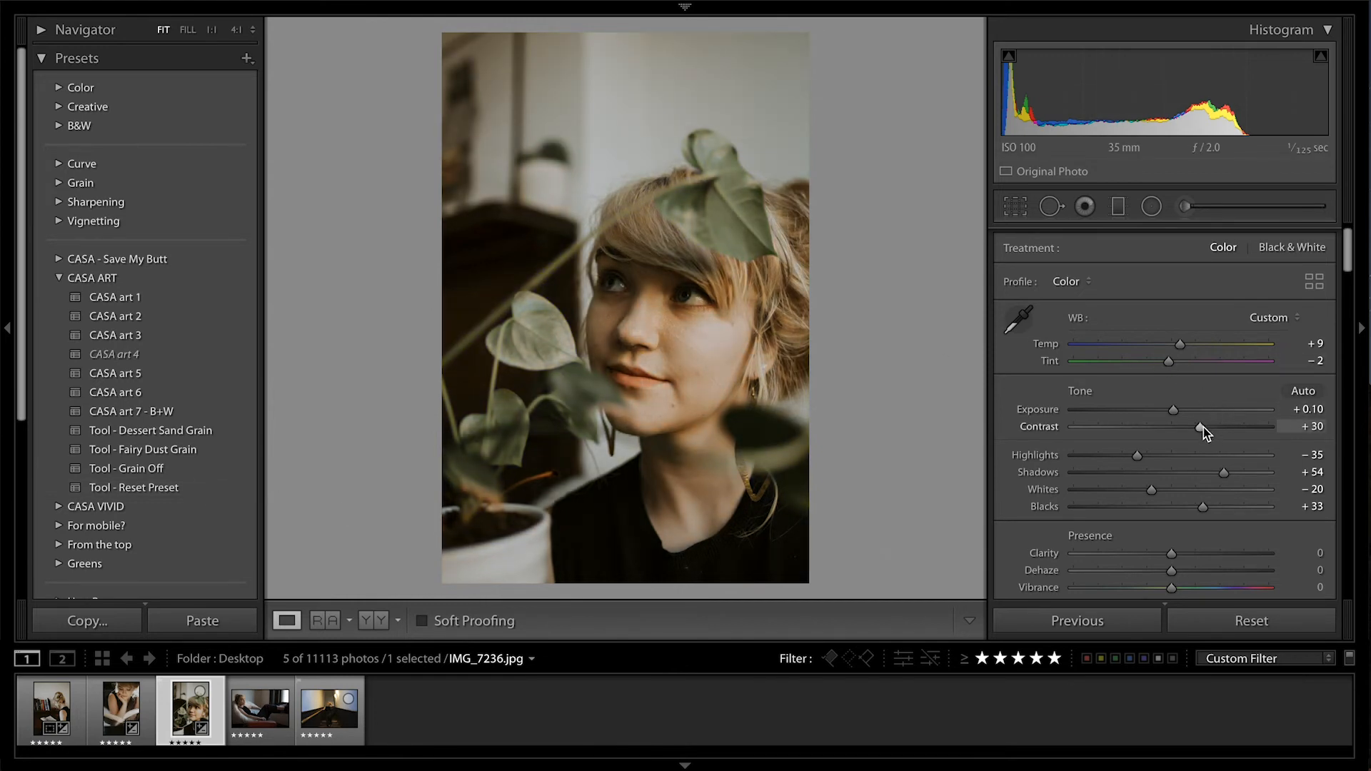
pyautogui.moveTo(1203, 427); pyautogui.dragTo(1249, 432)
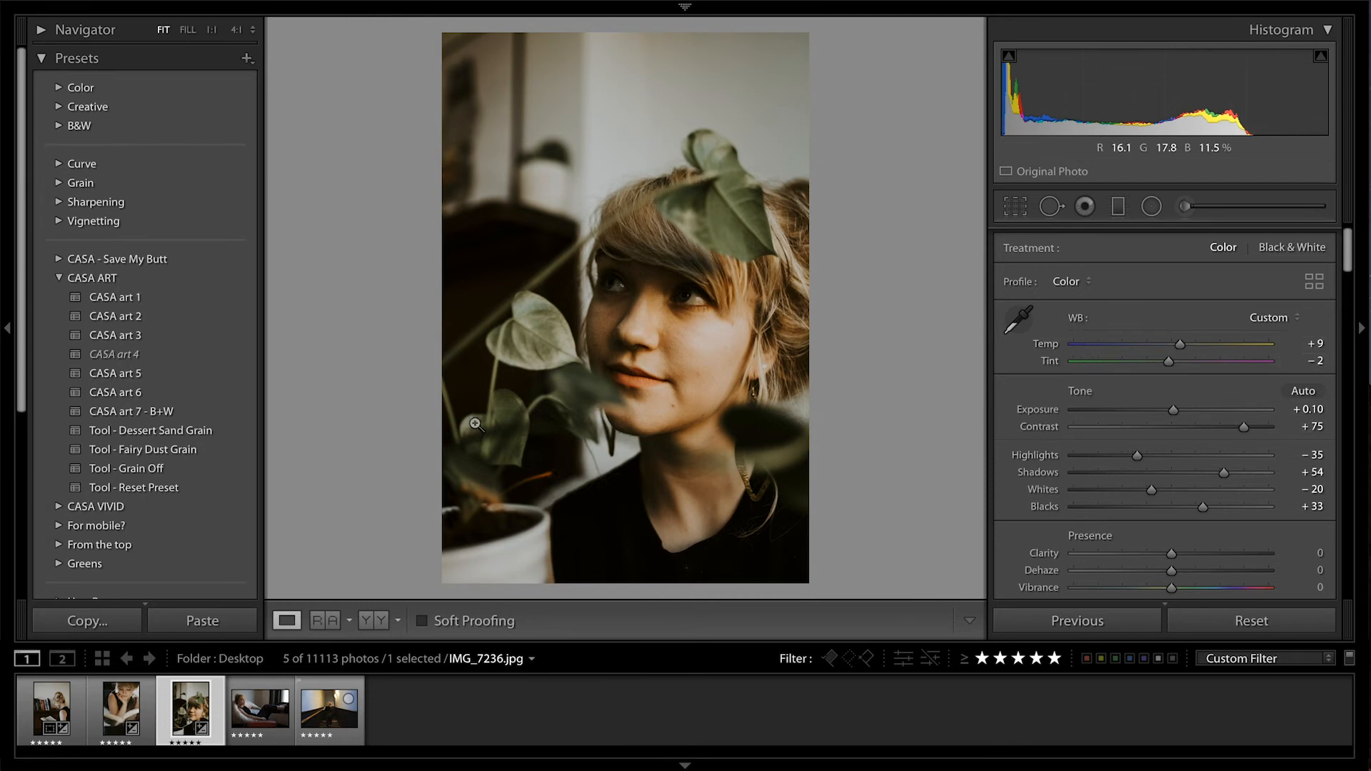
# Apply Tool - Reset Preset to IMG_7236.jpg, then return the photo to the Contrast 75 state in its edit history
pyautogui.click(177, 490)
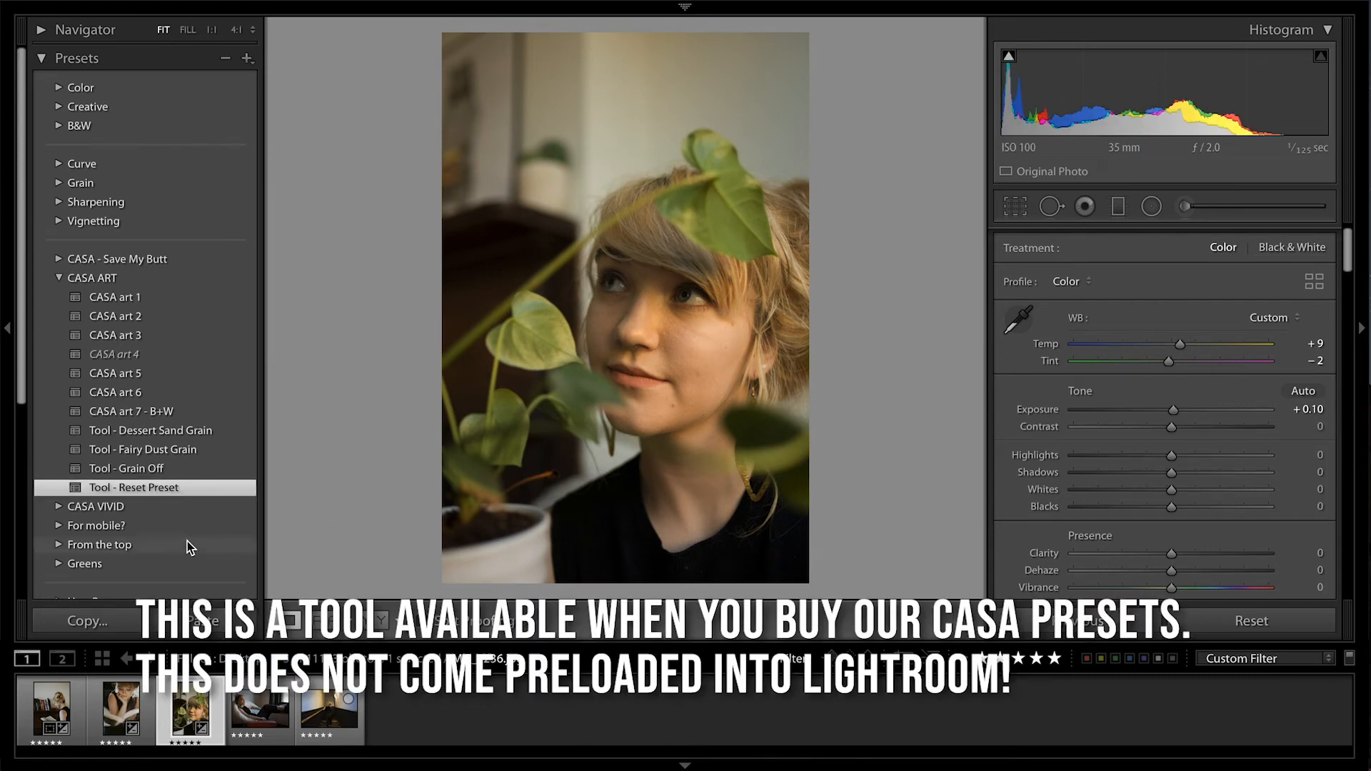
pyautogui.scroll(-3, 187, 541)
pyautogui.scroll(-1, 187, 541)
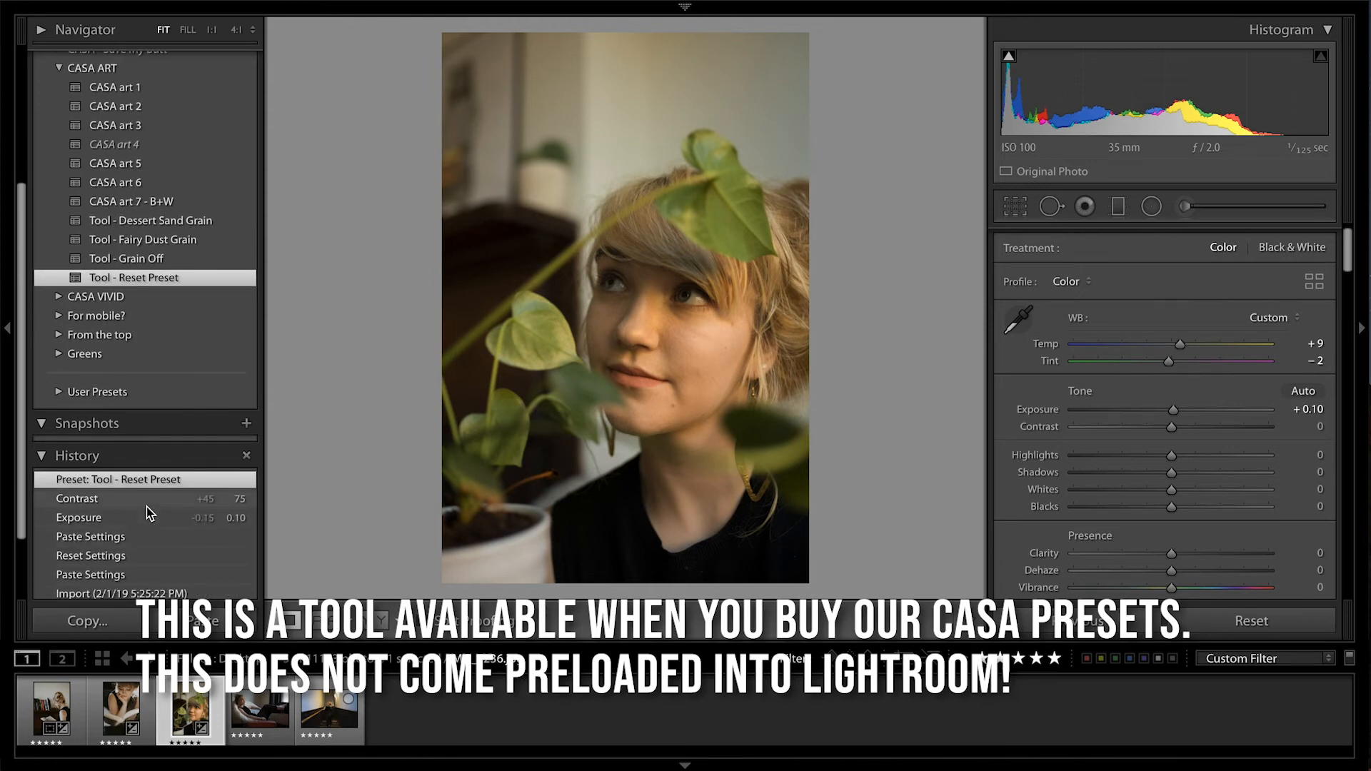
pyautogui.click(143, 498)
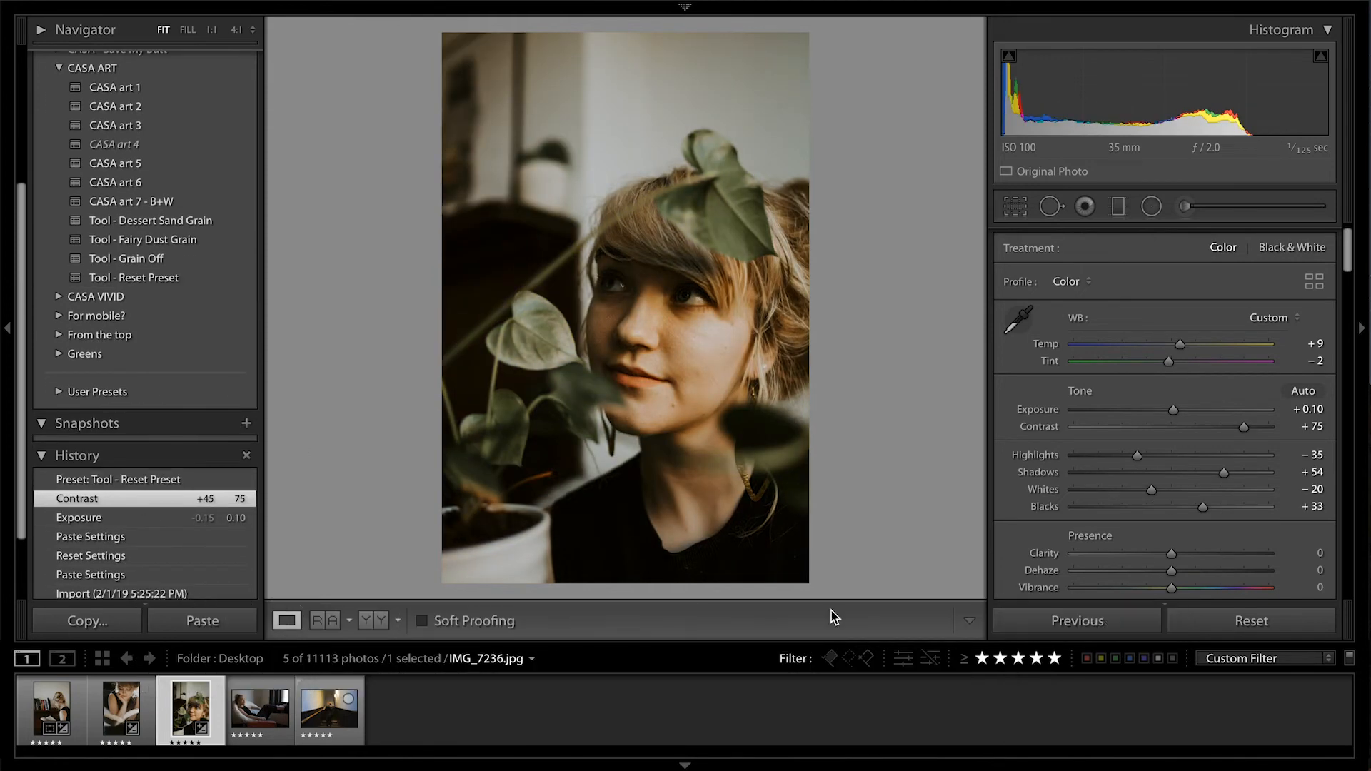
# Reset all develop settings on IMG_7236.jpg, paste the copied look back onto it, and set Exposure to +0.10
pyautogui.click(1219, 616)
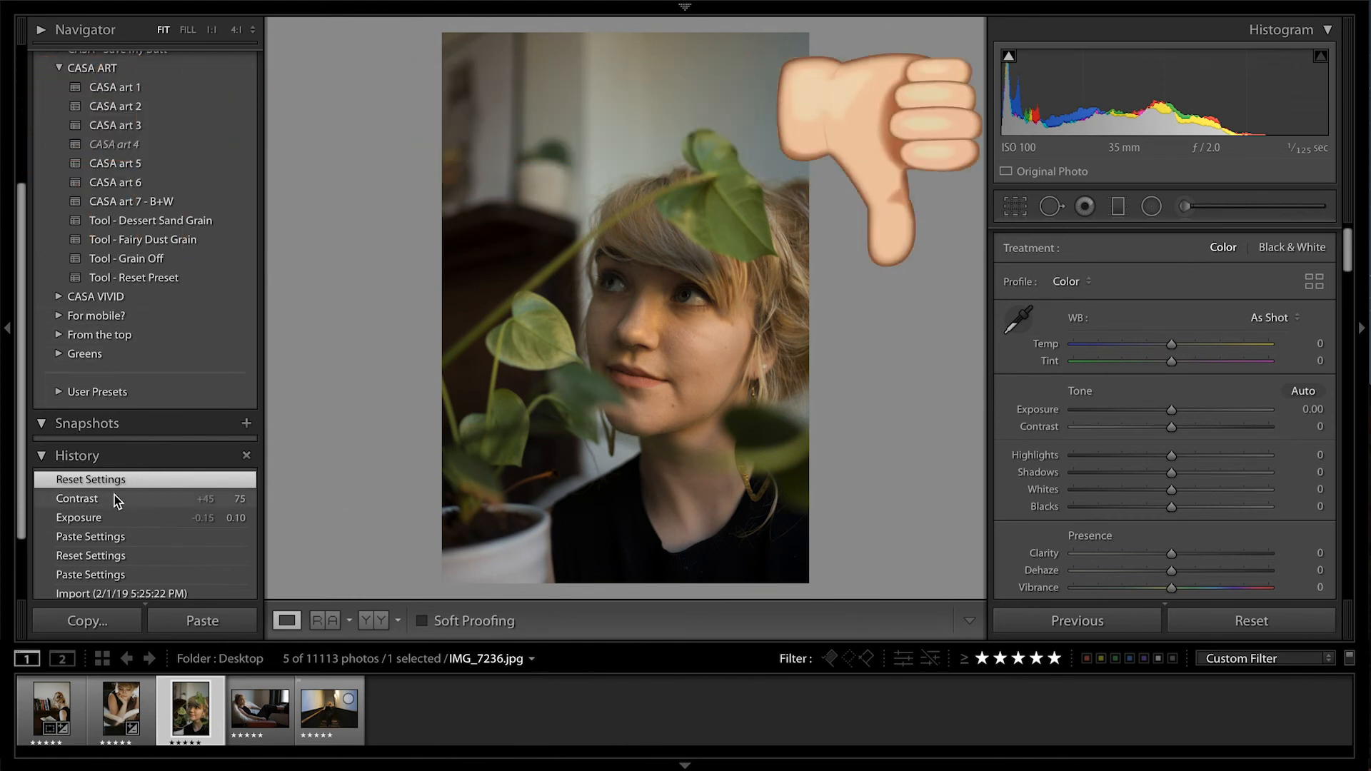
pyautogui.scroll(2, 172, 389)
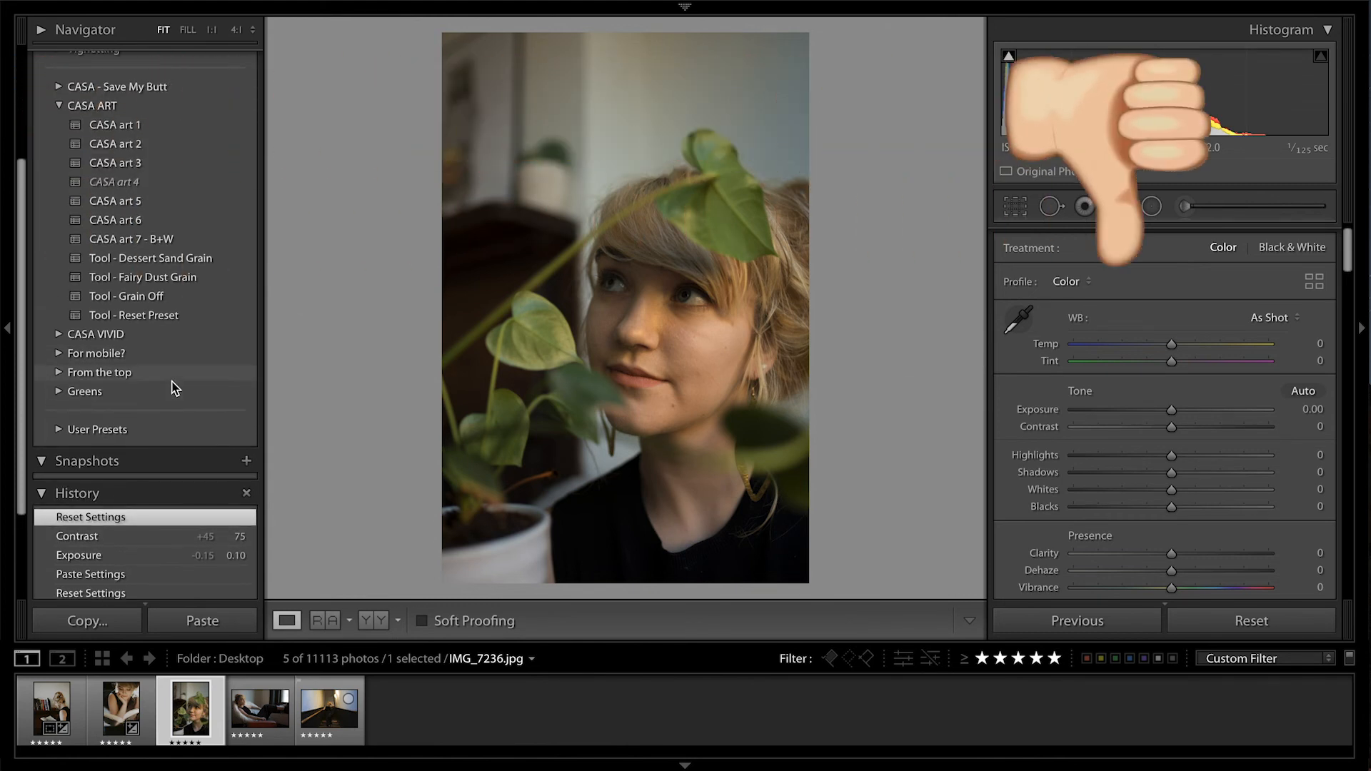
pyautogui.click(220, 621)
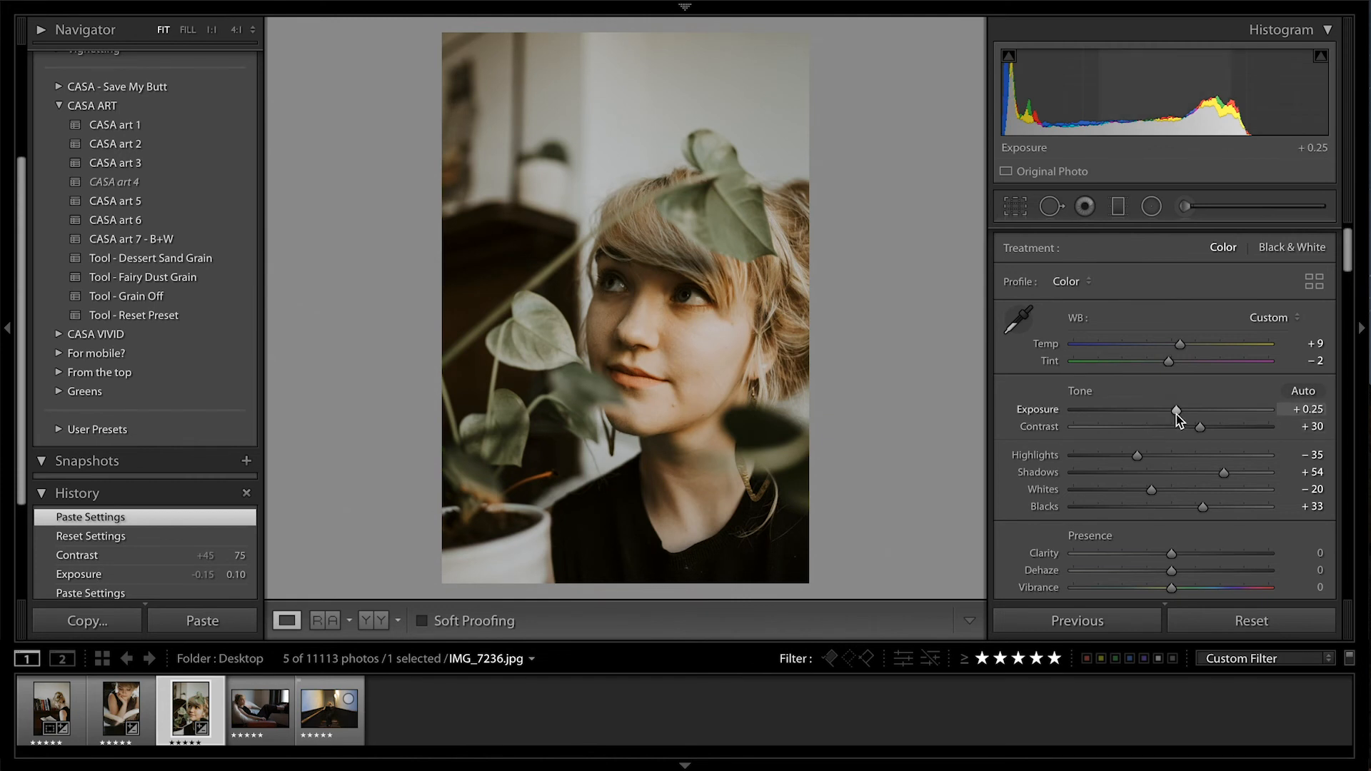
pyautogui.moveTo(1176, 410); pyautogui.dragTo(1173, 411)
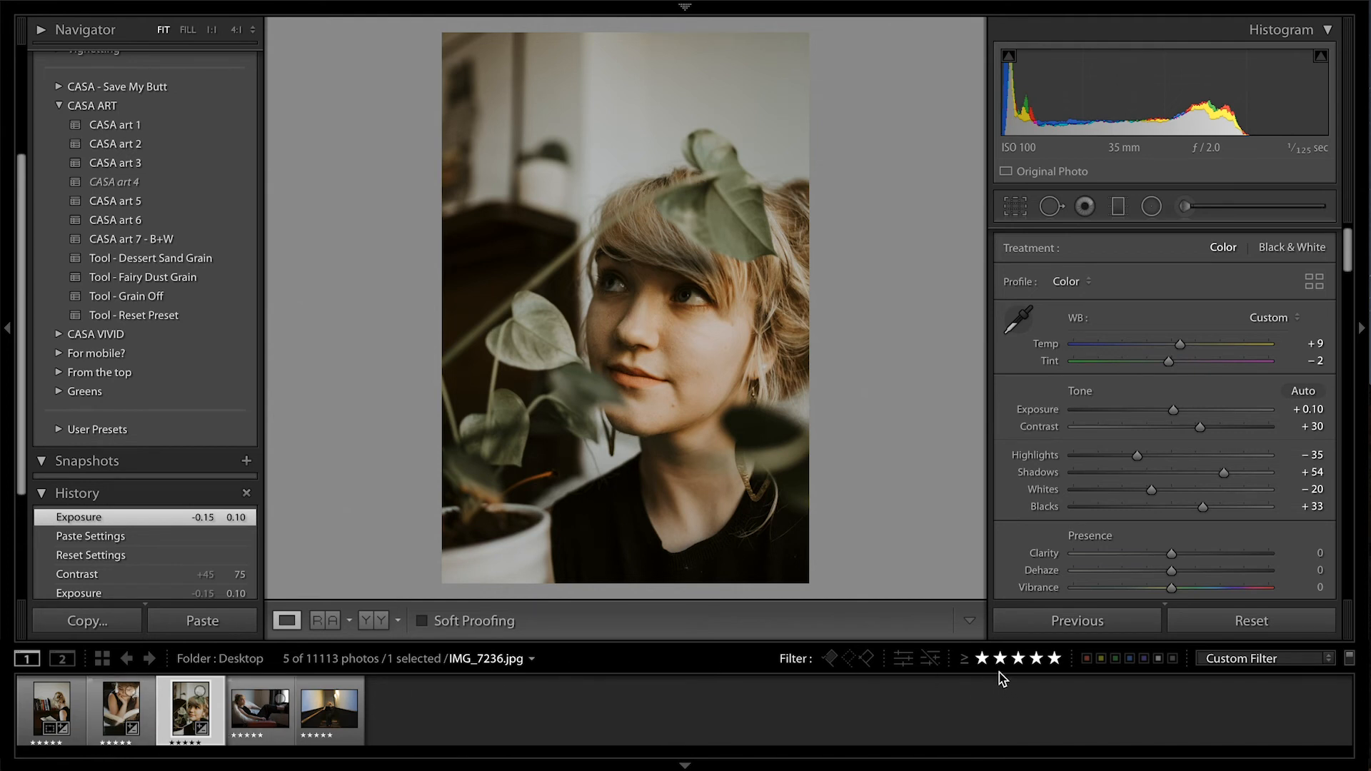
# Filter the five-star filmstrip to edited photos only and go through the remaining photos to compare their look
pyautogui.click(897, 664)
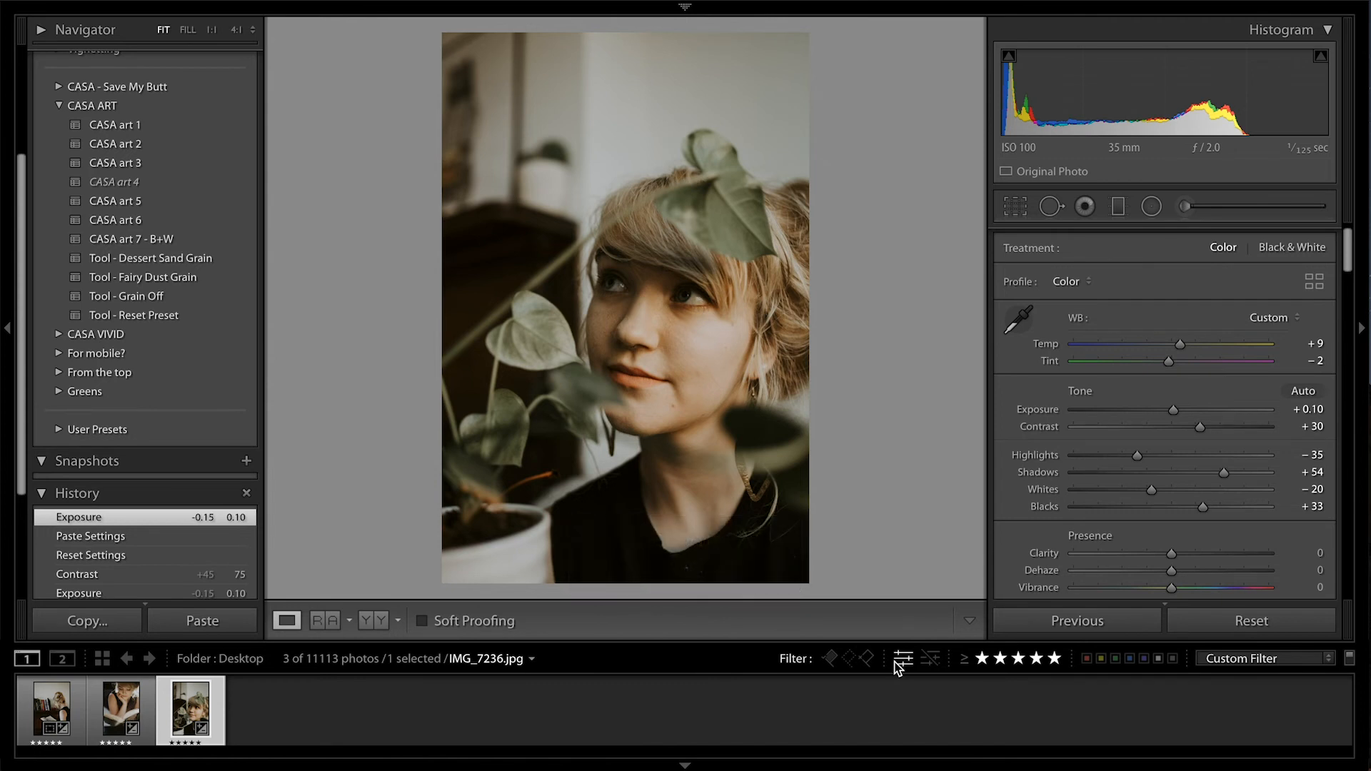
pyautogui.click(897, 663)
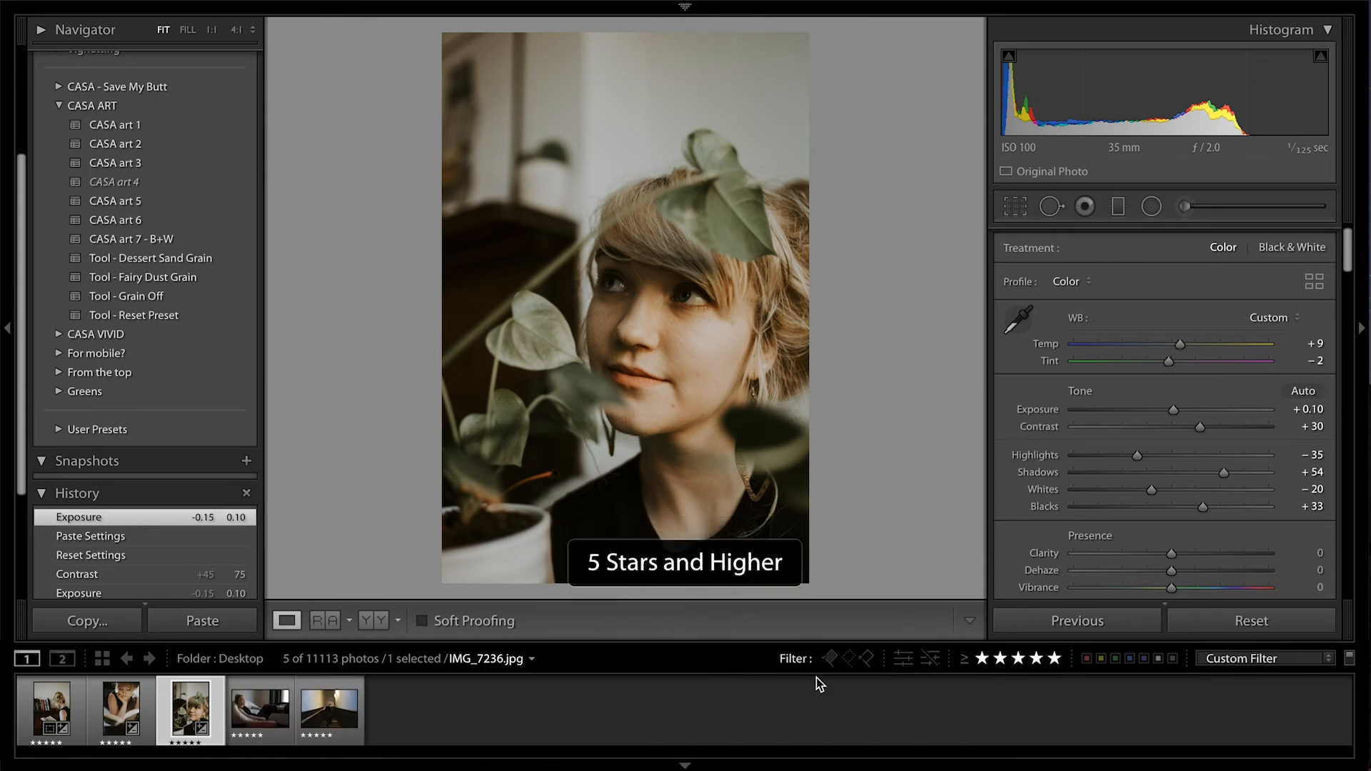
pyautogui.click(904, 661)
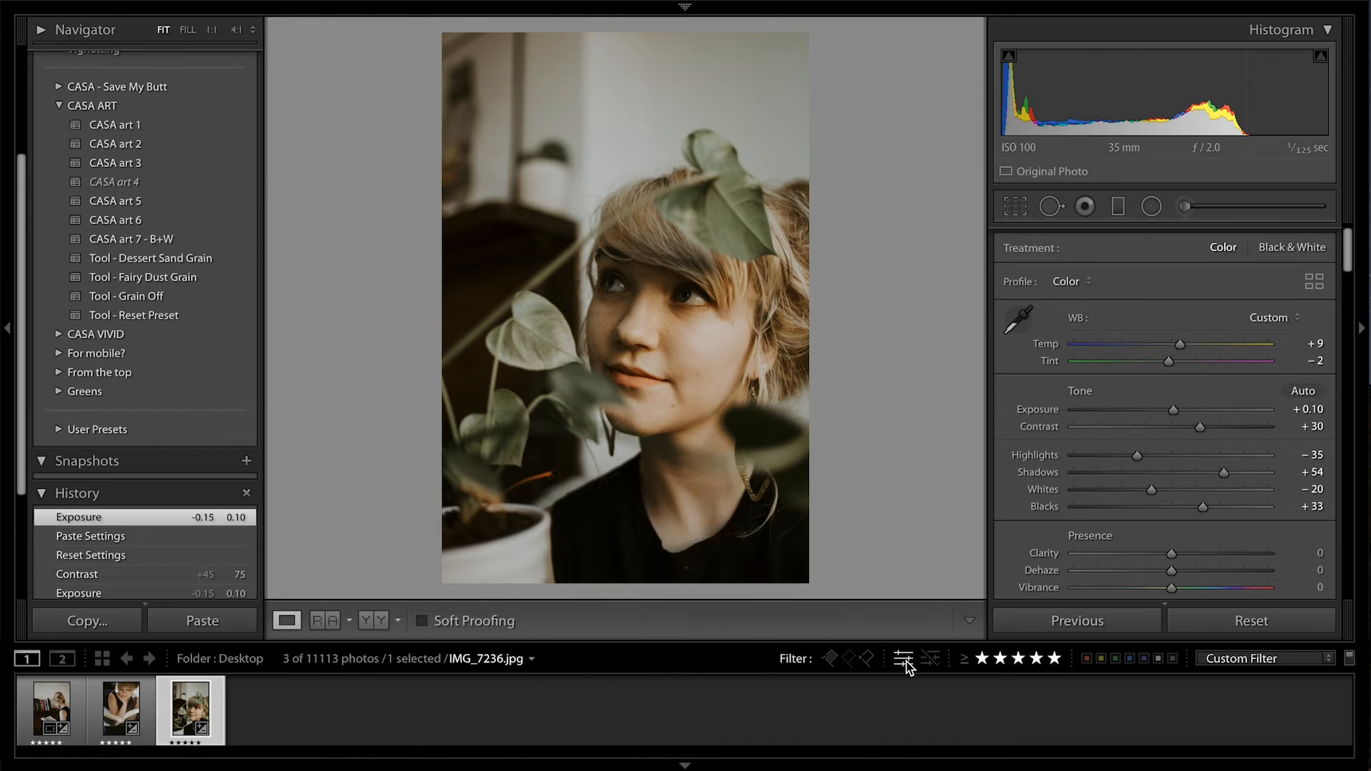
pyautogui.press('Left')
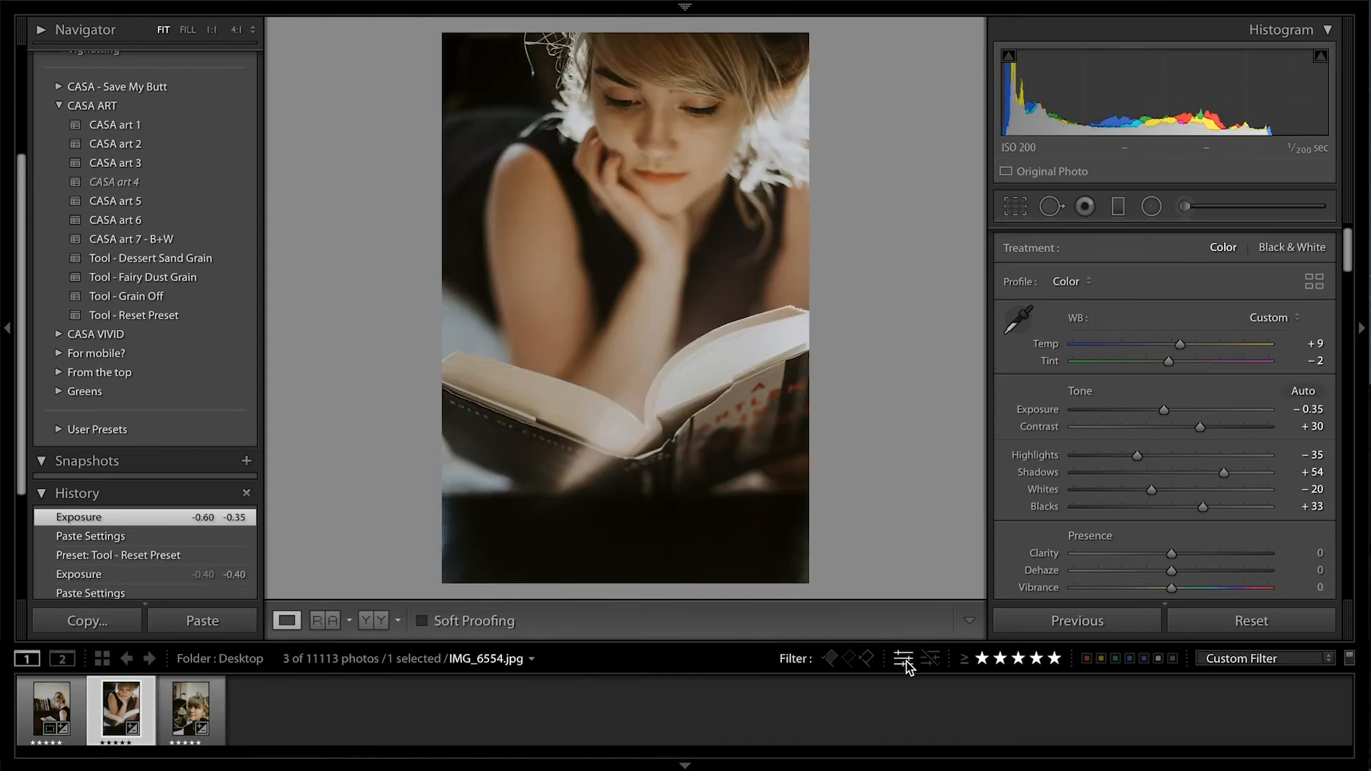
pyautogui.press('Left')
pyautogui.press('Right')
pyautogui.press('Right')
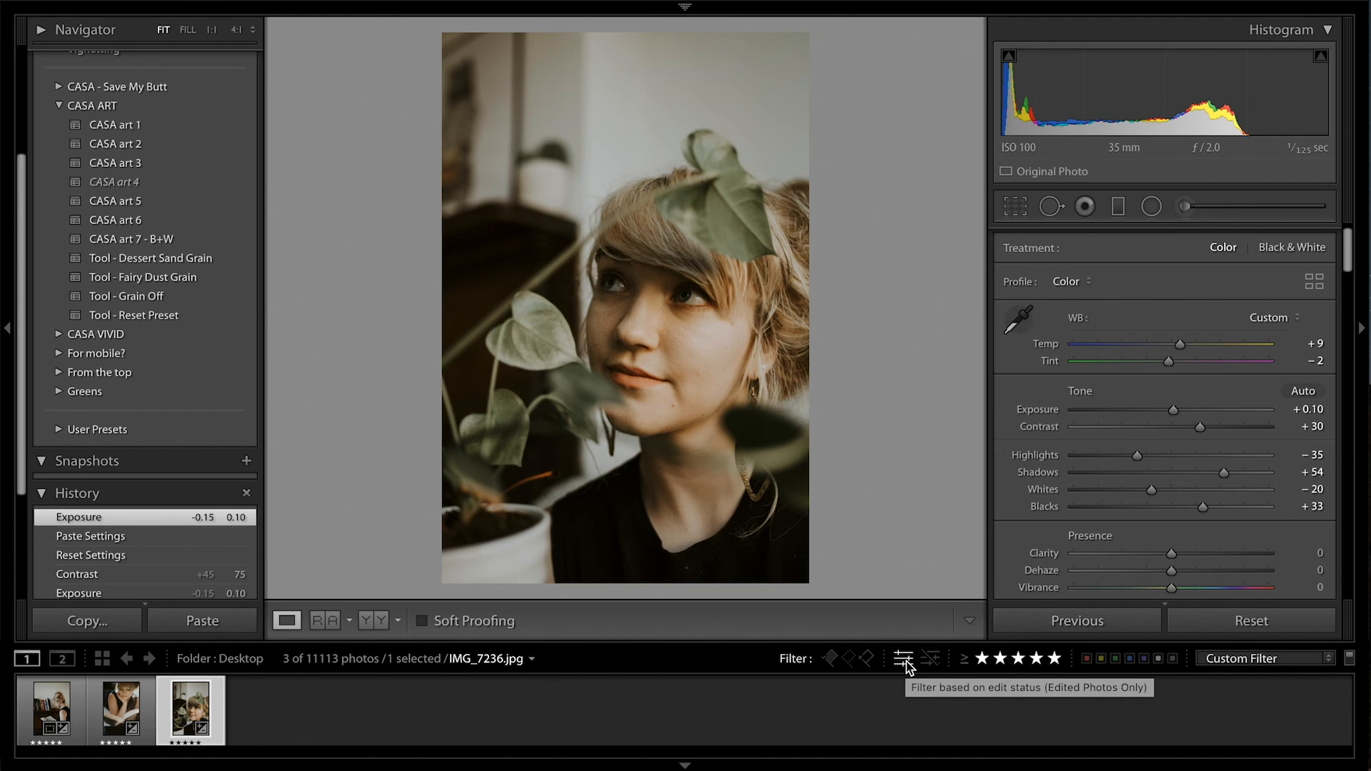
# Shift the Tint of IMG_6554.jpg slightly toward green and set the Temp of IMG_6537-2.jpg to +13, then compare with IMG_7236.jpg
pyautogui.press('Left')
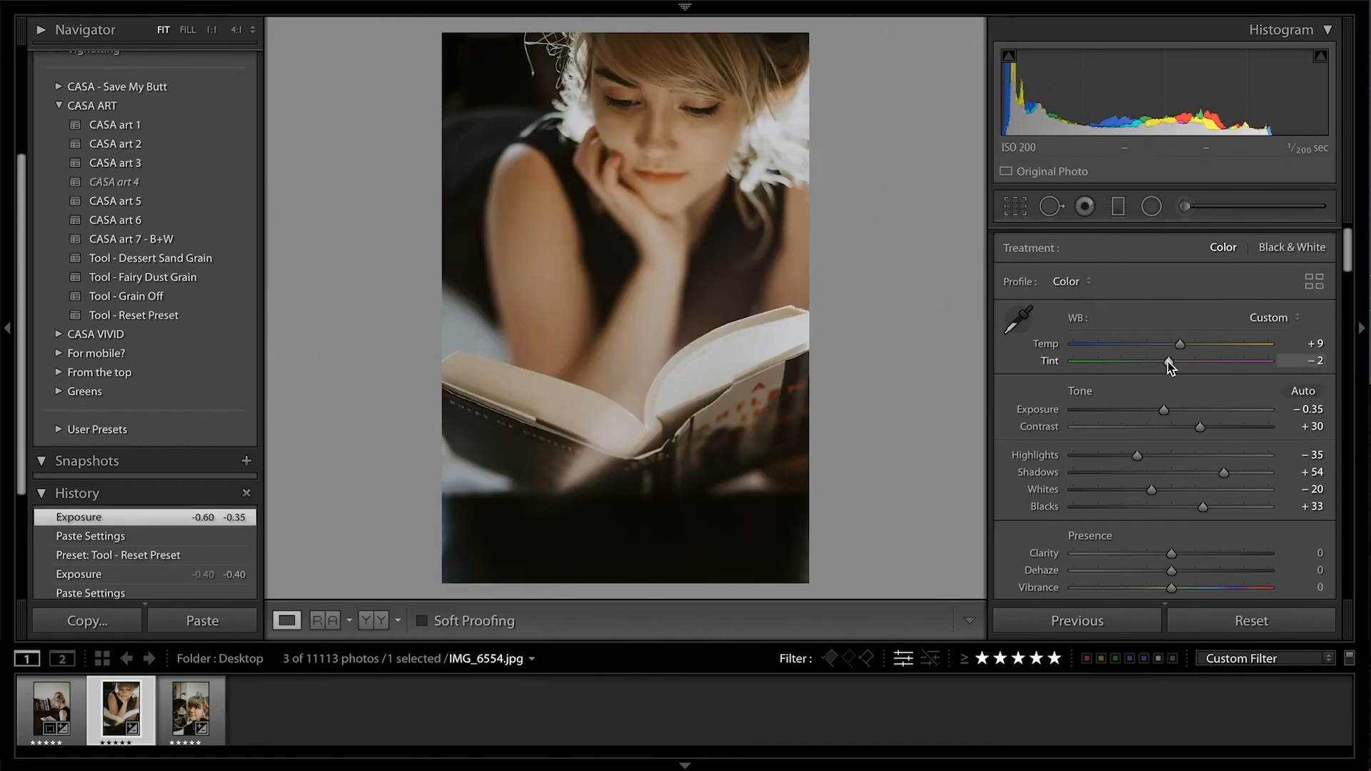
pyautogui.moveTo(1167, 361); pyautogui.dragTo(1159, 362)
pyautogui.press('Left')
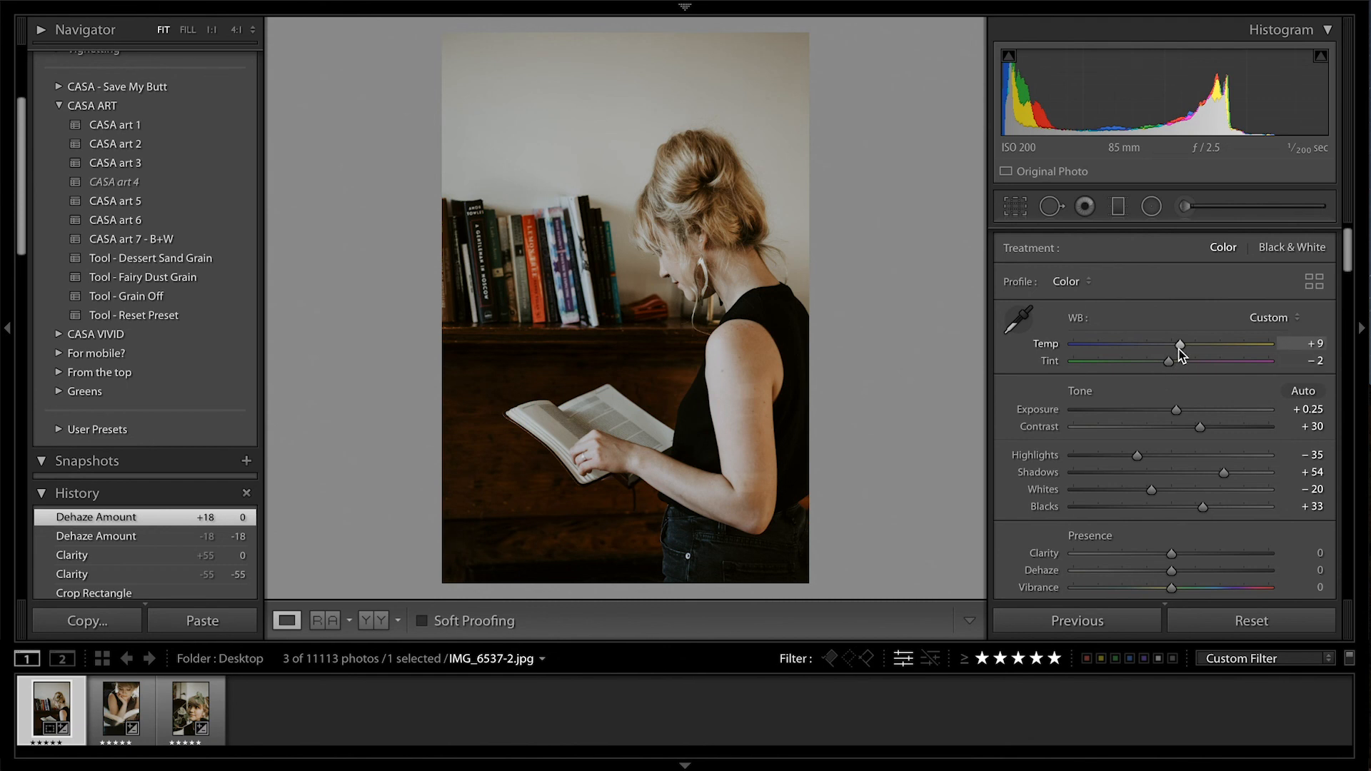
pyautogui.moveTo(1178, 349); pyautogui.dragTo(1182, 349)
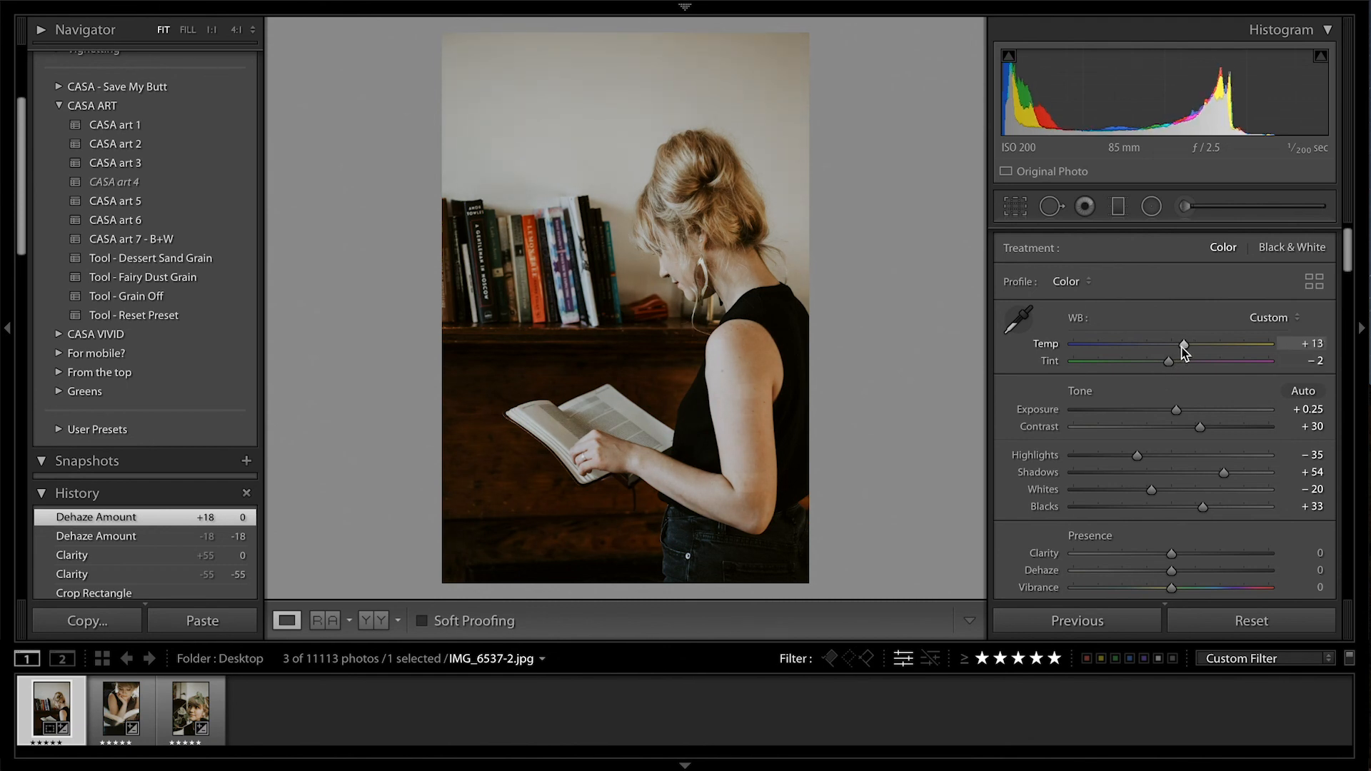
pyautogui.press('Right')
pyautogui.press('Right')
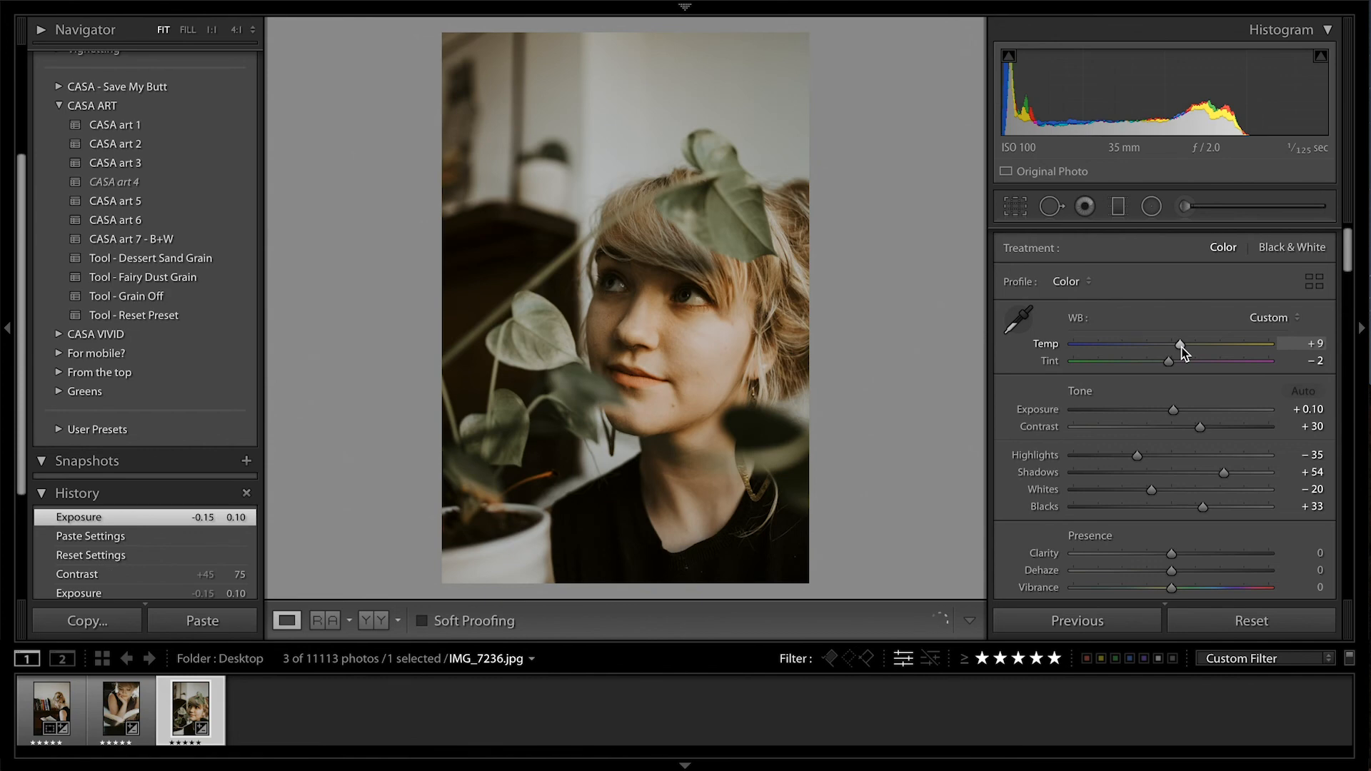